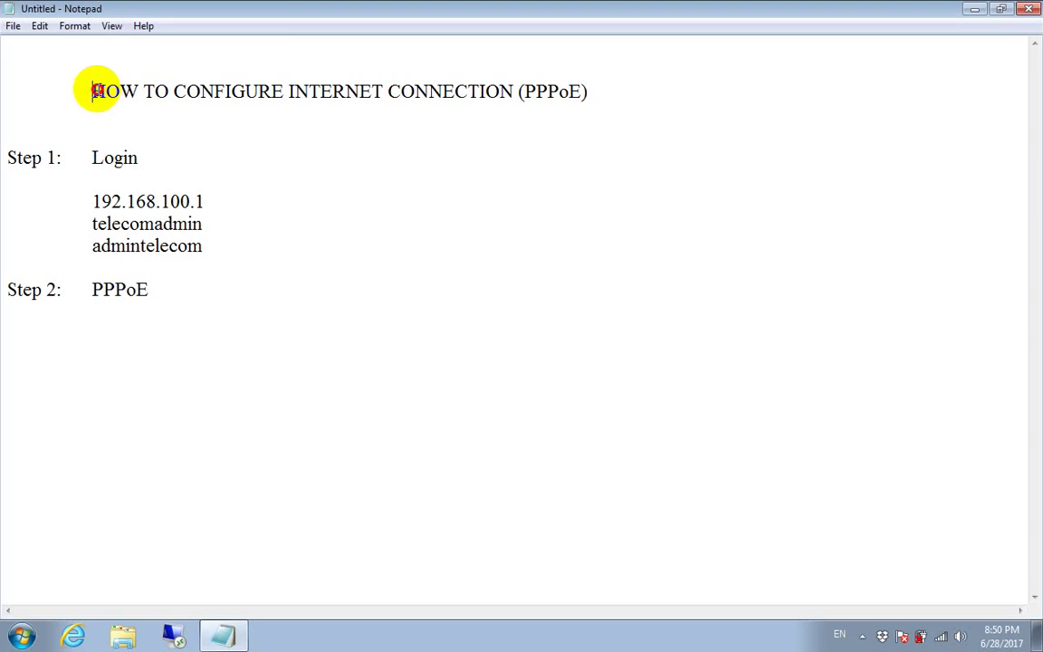
# - Review the guide's login notes, then load 192.168.100.1 in Internet Explorer
pyautogui.moveTo(93, 90); pyautogui.dragTo(604, 91)
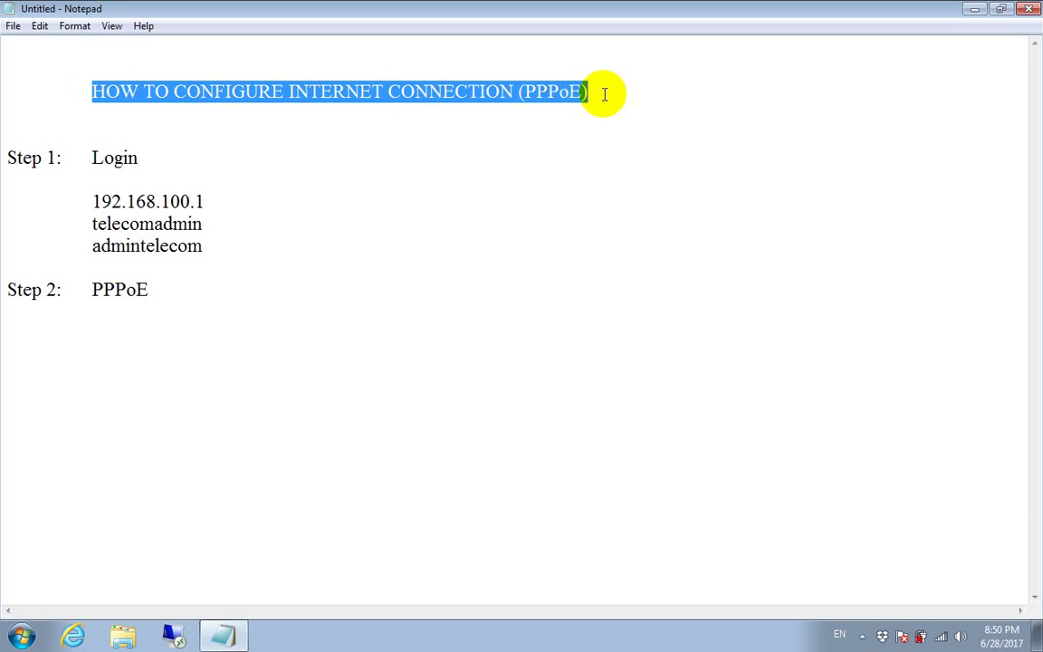
pyautogui.click(381, 96)
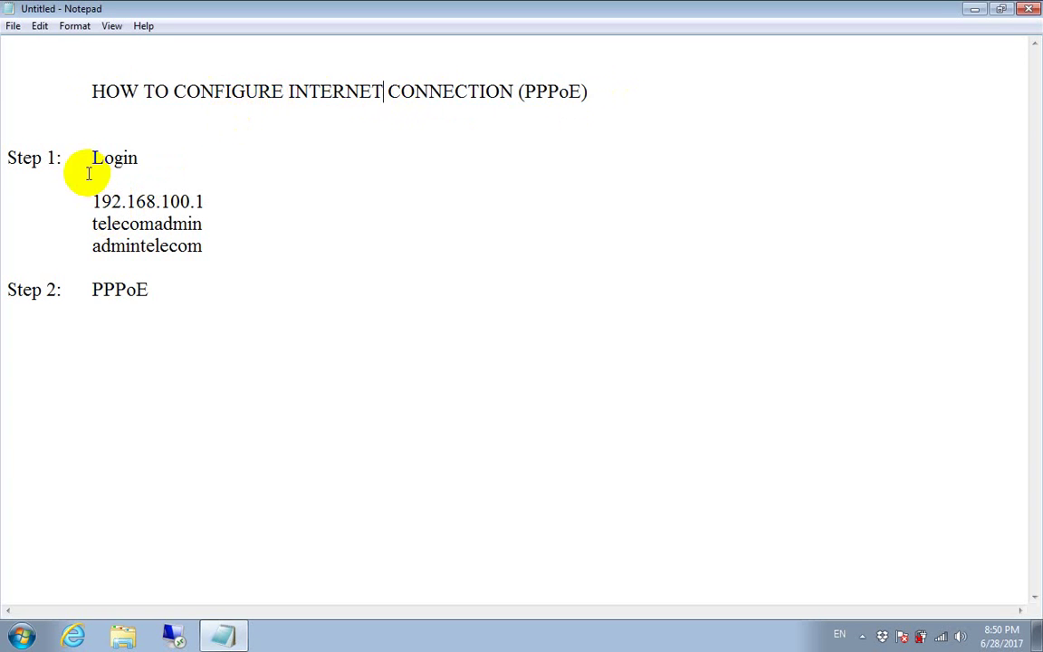
pyautogui.moveTo(92, 158); pyautogui.dragTo(137, 158)
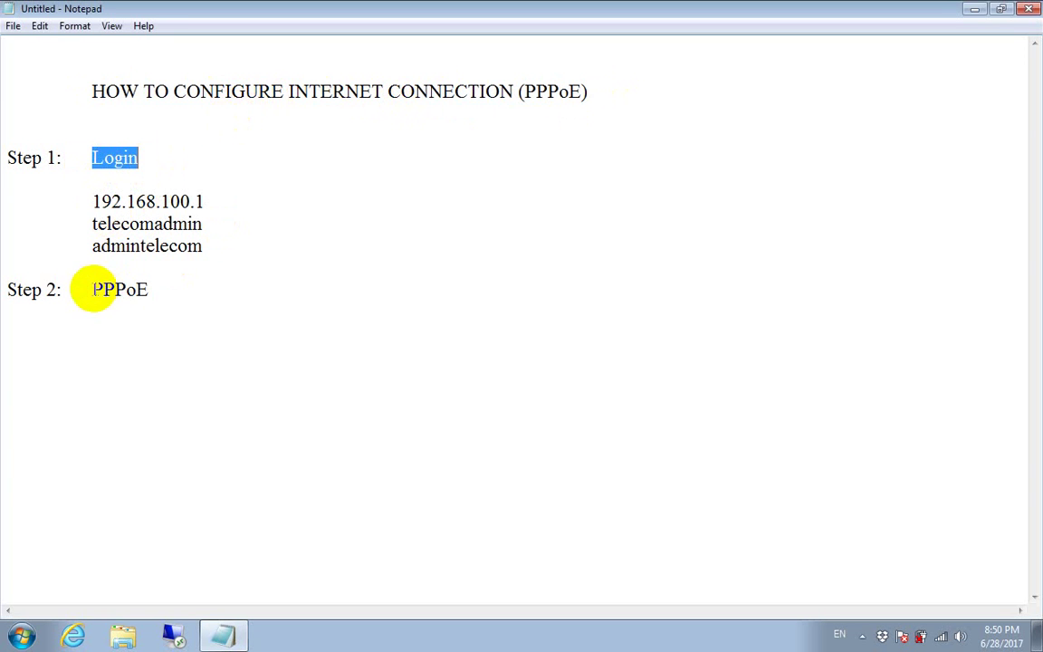
pyautogui.moveTo(93, 289); pyautogui.dragTo(166, 289)
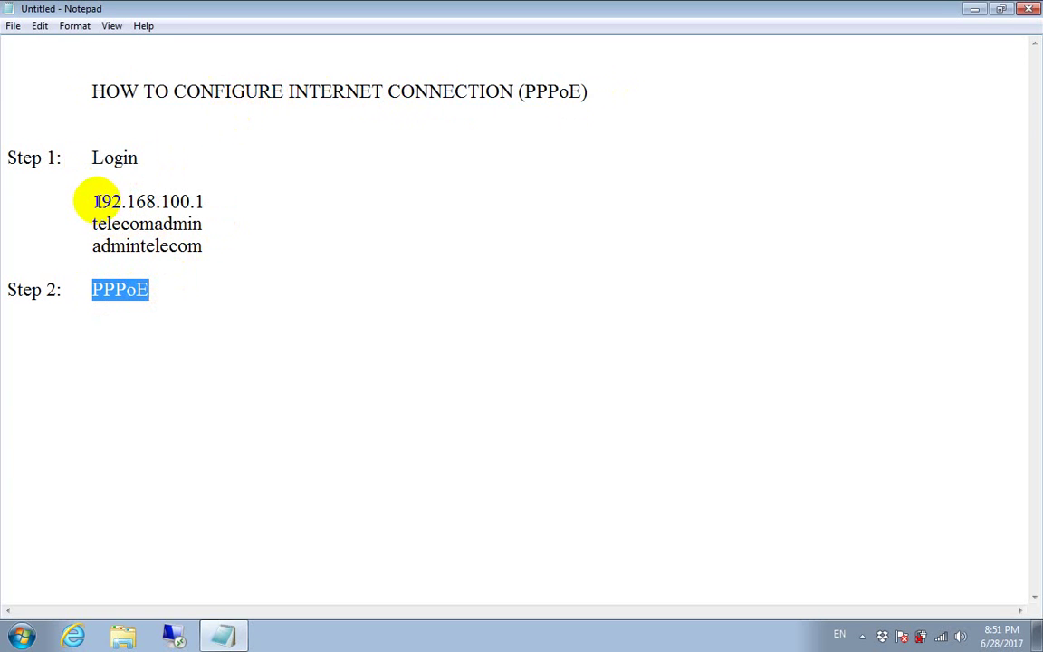
pyautogui.moveTo(94, 201); pyautogui.dragTo(217, 199)
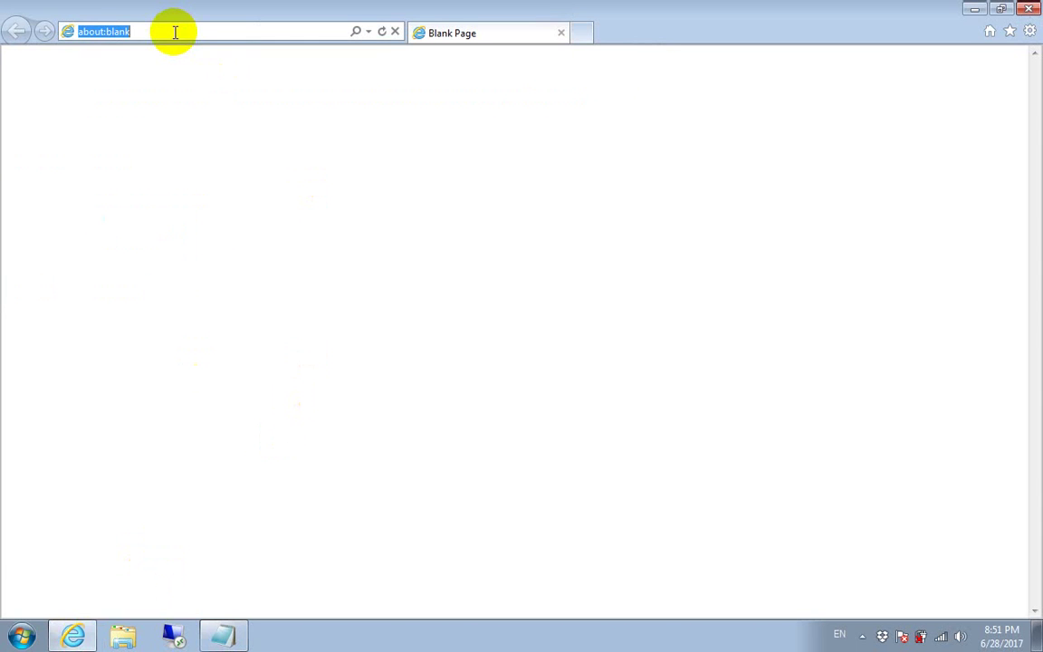
pyautogui.write('192.1')
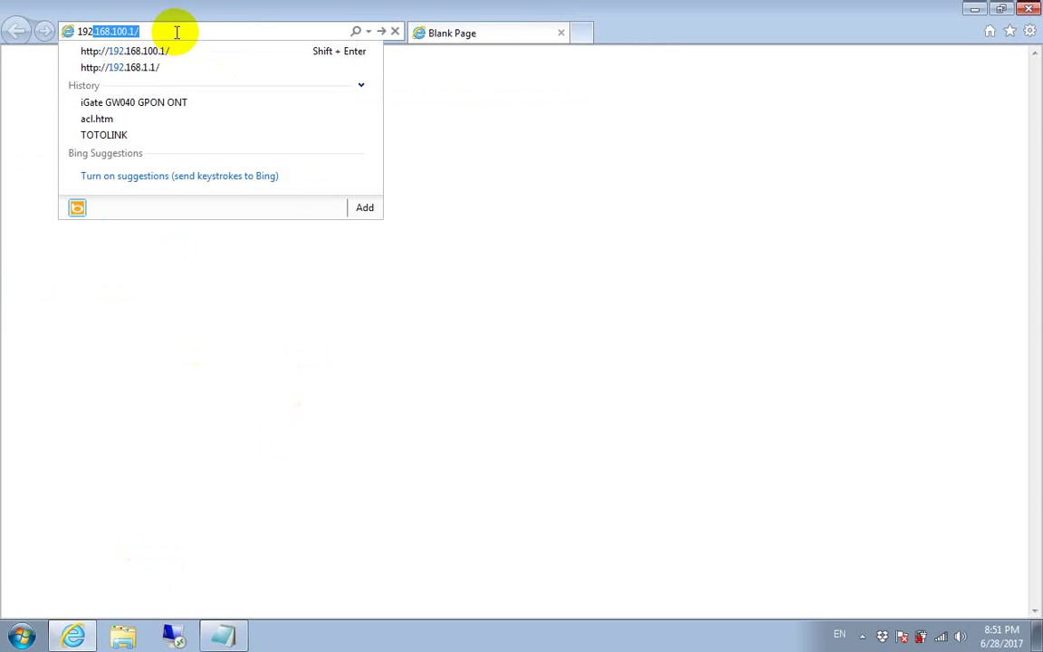
pyautogui.write('68.')
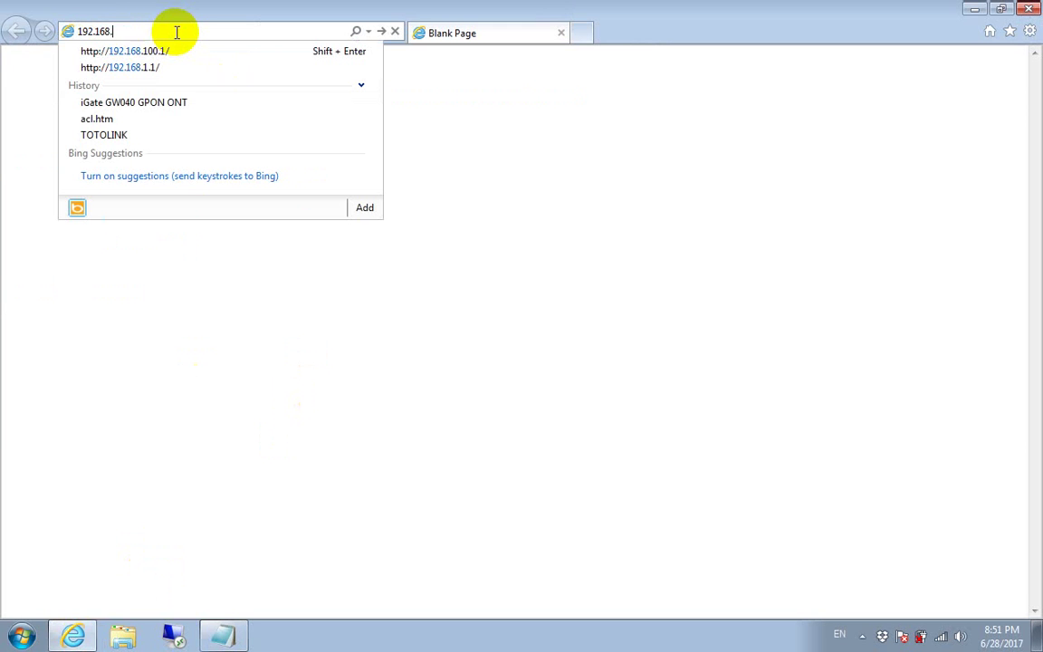
pyautogui.write('100.1/')
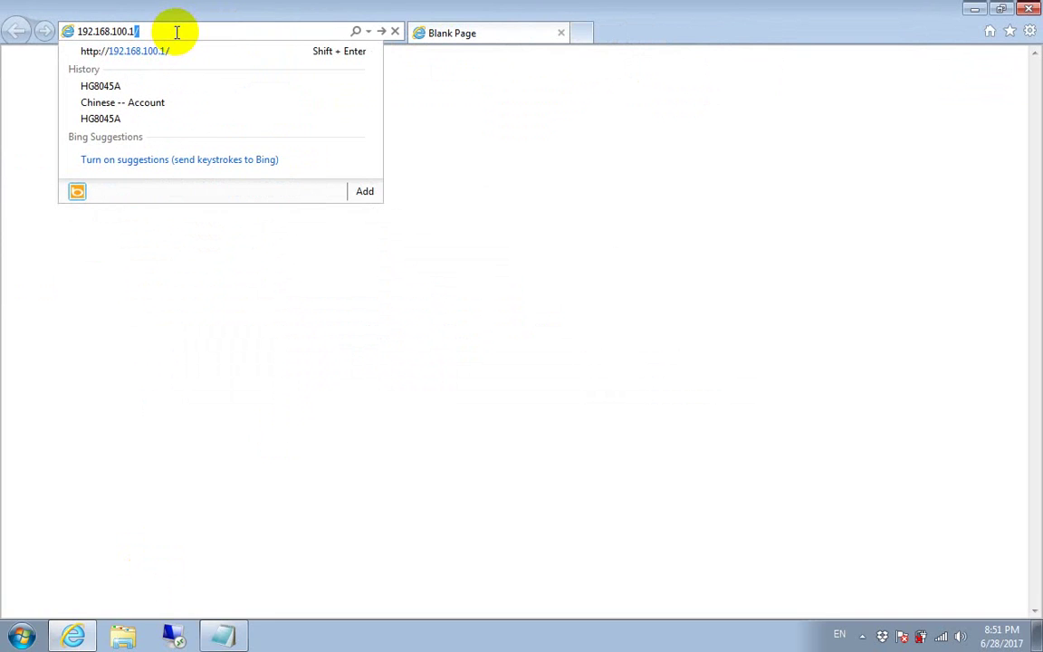
pyautogui.press('Return')
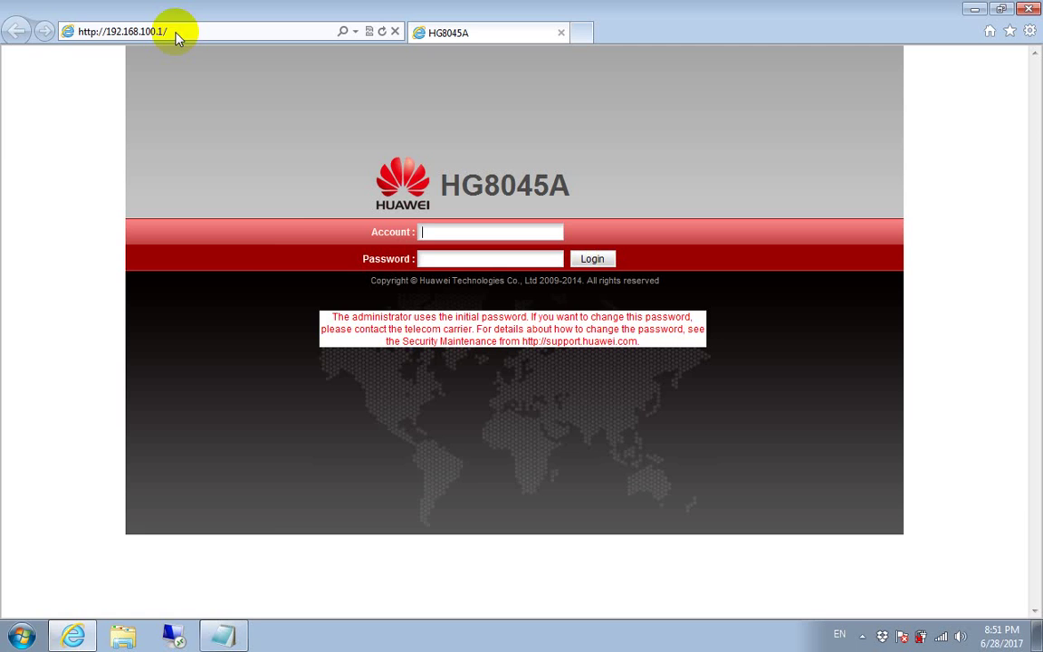
# - Check the account and password in the Notepad notes and focus the Account field
pyautogui.click(223, 640)
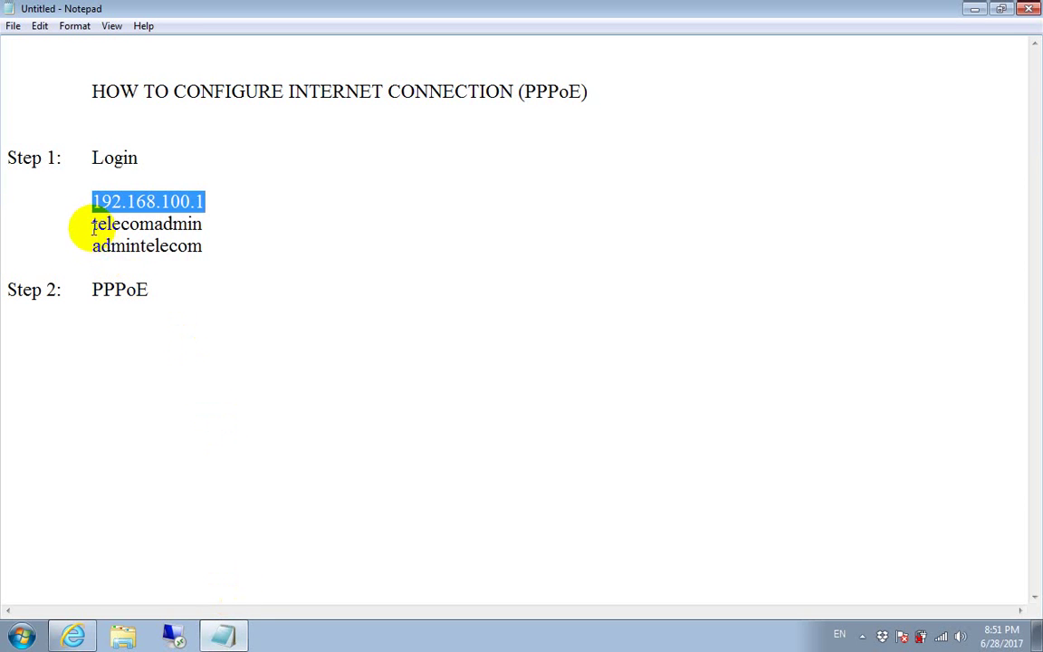
pyautogui.moveTo(92, 224); pyautogui.dragTo(232, 247)
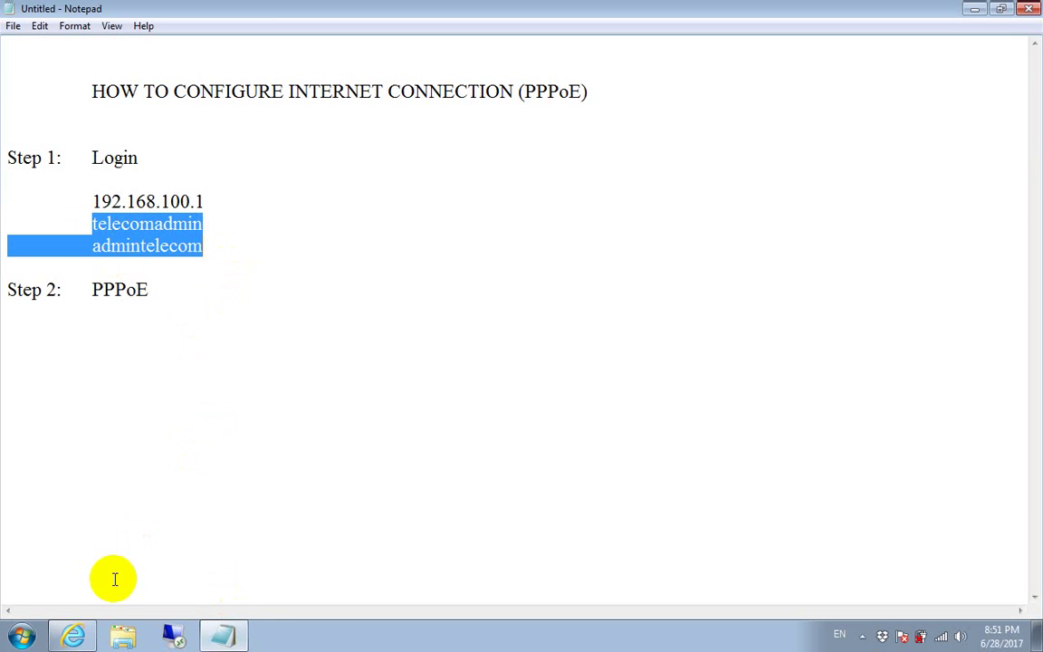
pyautogui.click(76, 635)
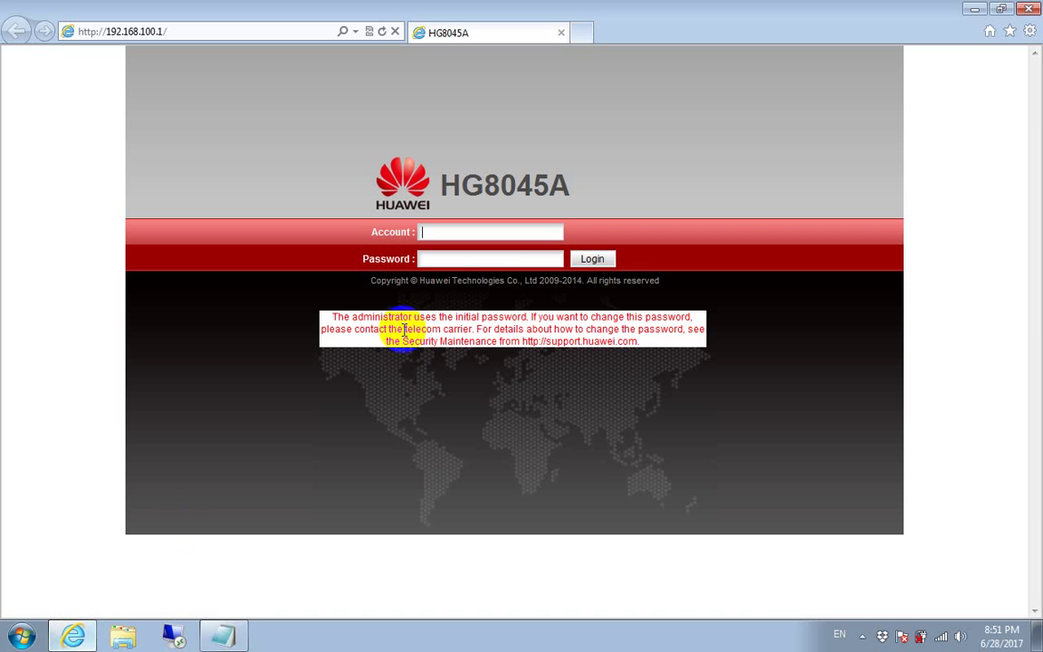
pyautogui.click(492, 233)
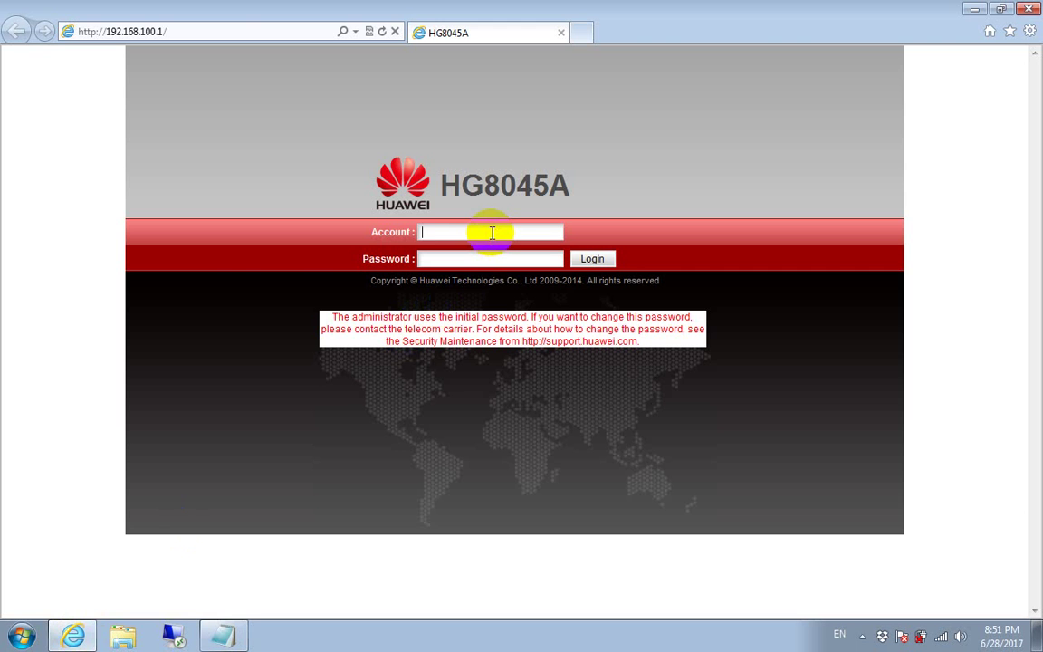
# - Zoom the login page to 125% and bring the Notepad notes back
pyautogui.click(1030, 31)
pyautogui.moveTo(1020, 86)
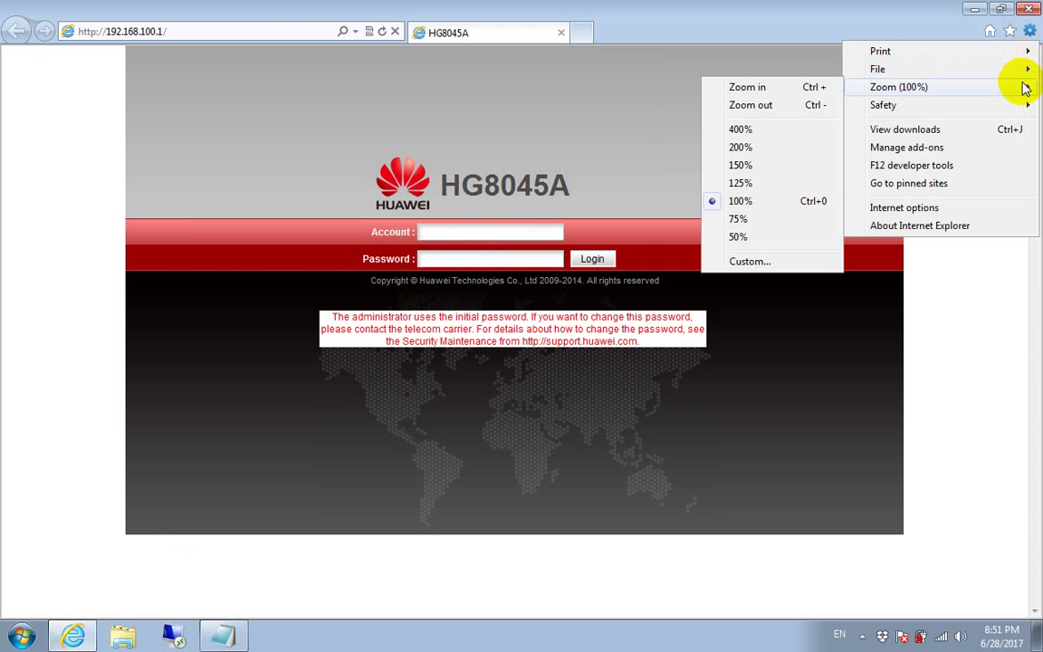
pyautogui.click(767, 184)
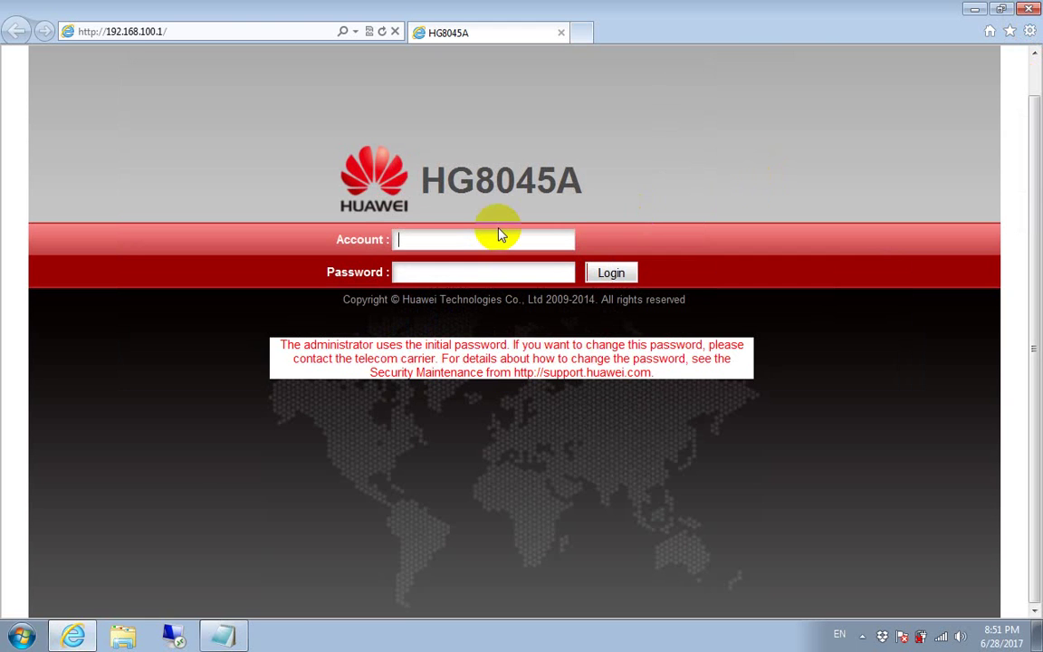
pyautogui.click(221, 637)
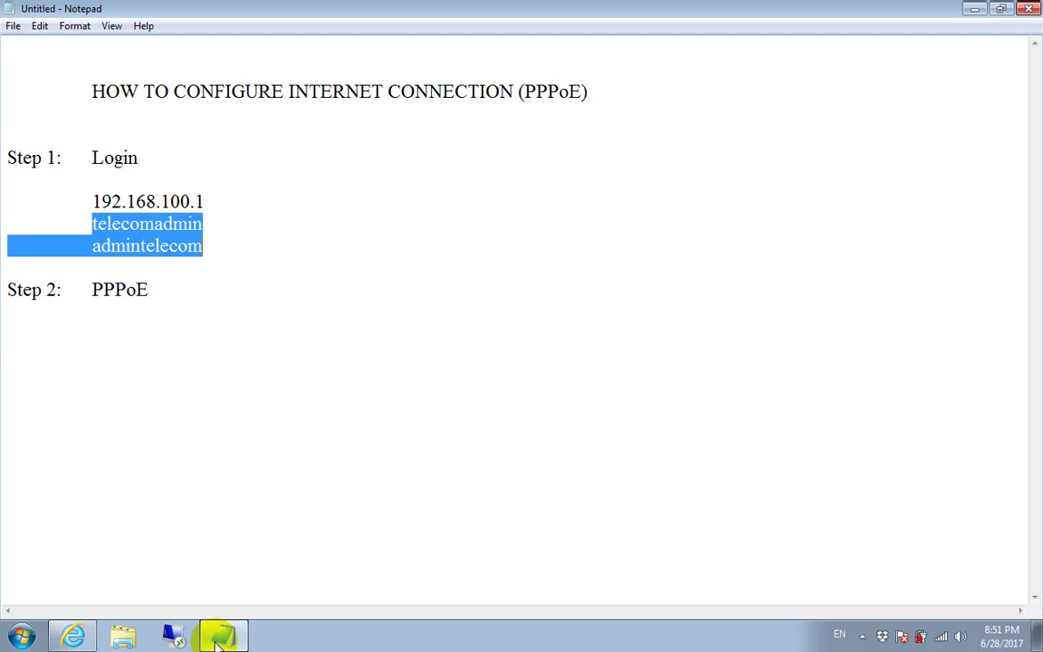
# - Log in to the router with the admin account and password from the notes
pyautogui.click(219, 637)
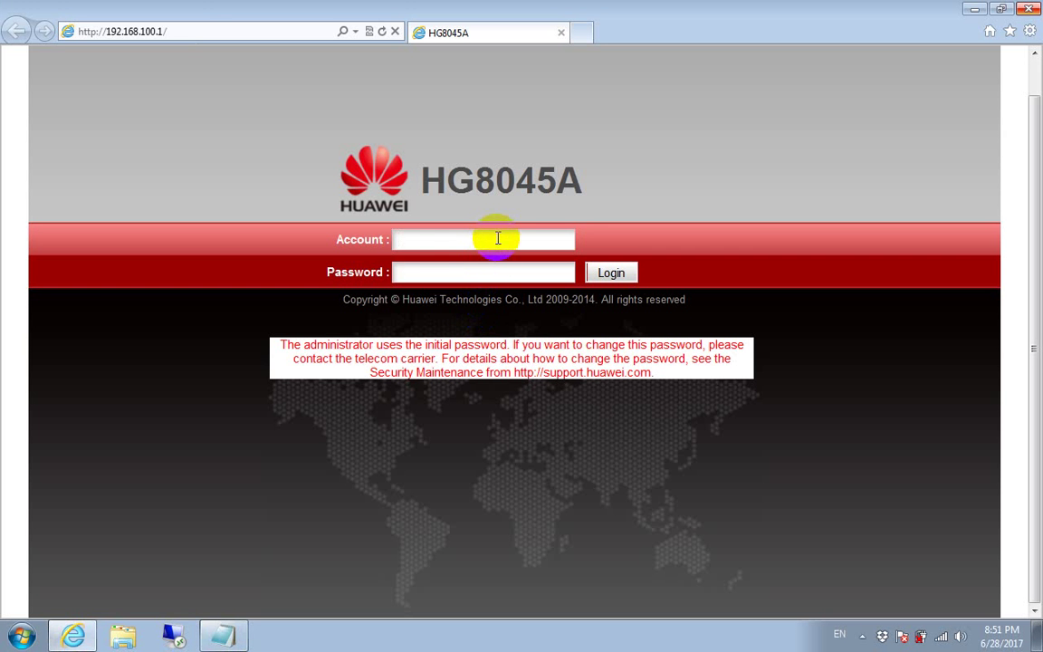
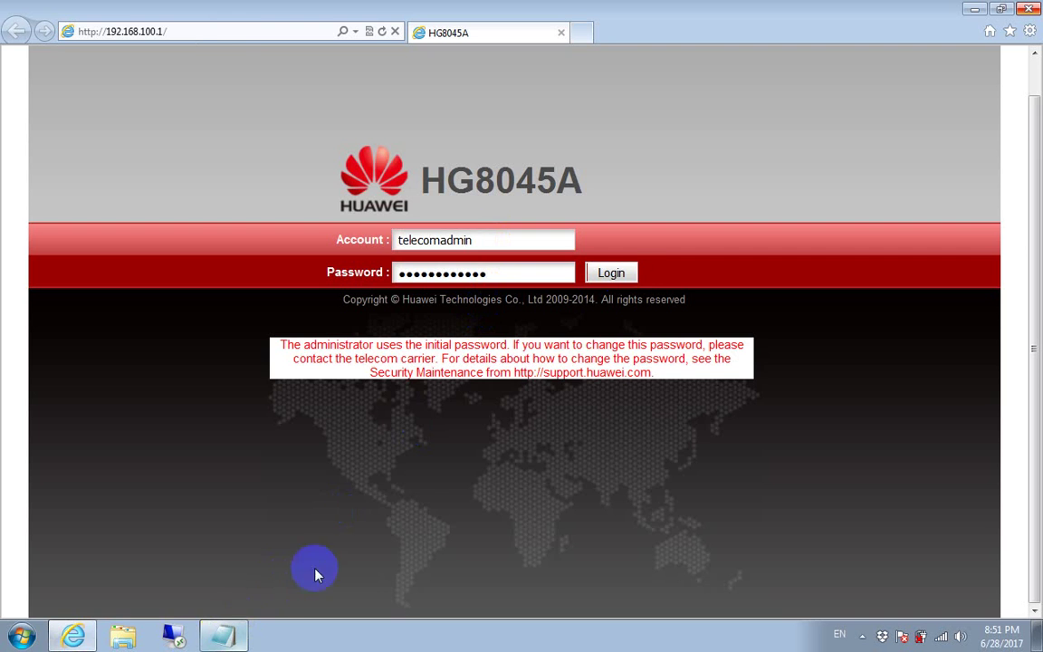
pyautogui.click(616, 274)
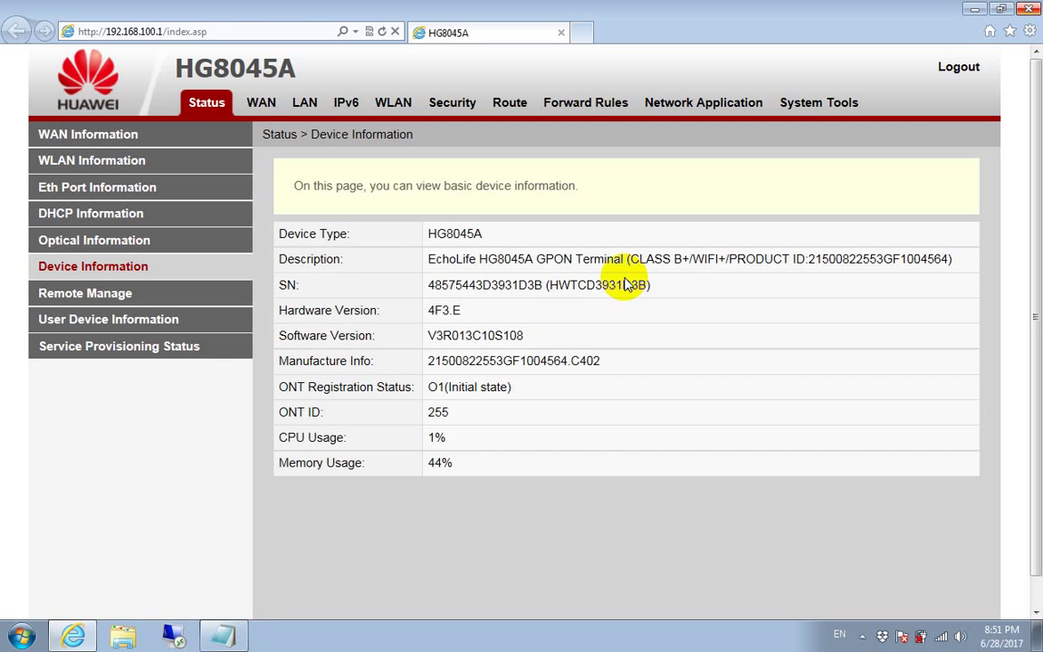
# - Check the PPPoE step in the notes, then open the empty WAN Configuration page
pyautogui.click(234, 639)
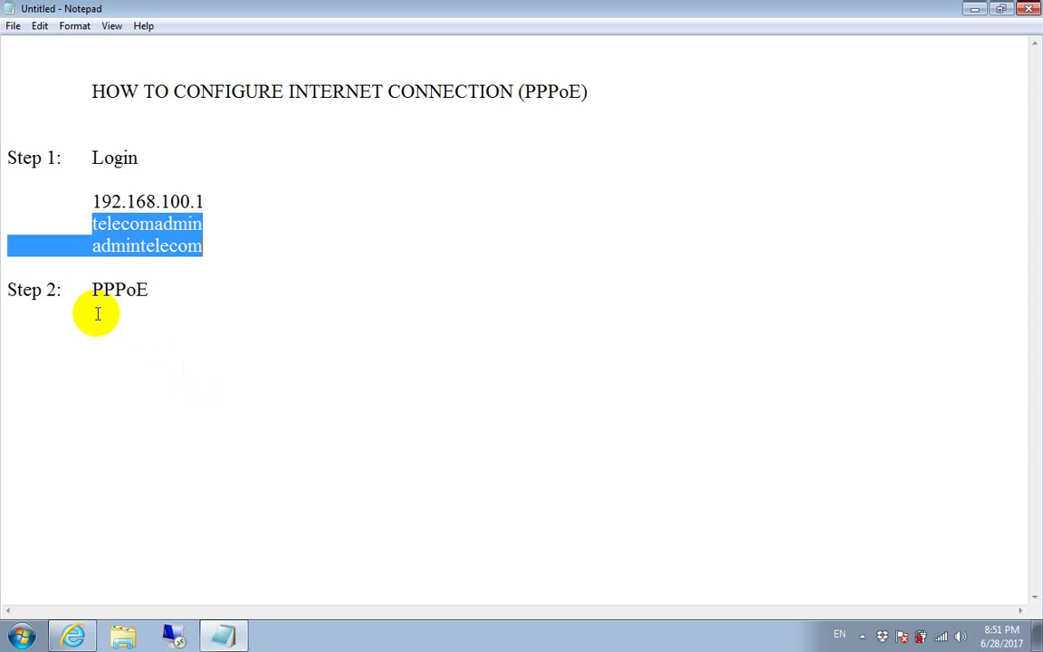
pyautogui.moveTo(93, 289); pyautogui.dragTo(191, 292)
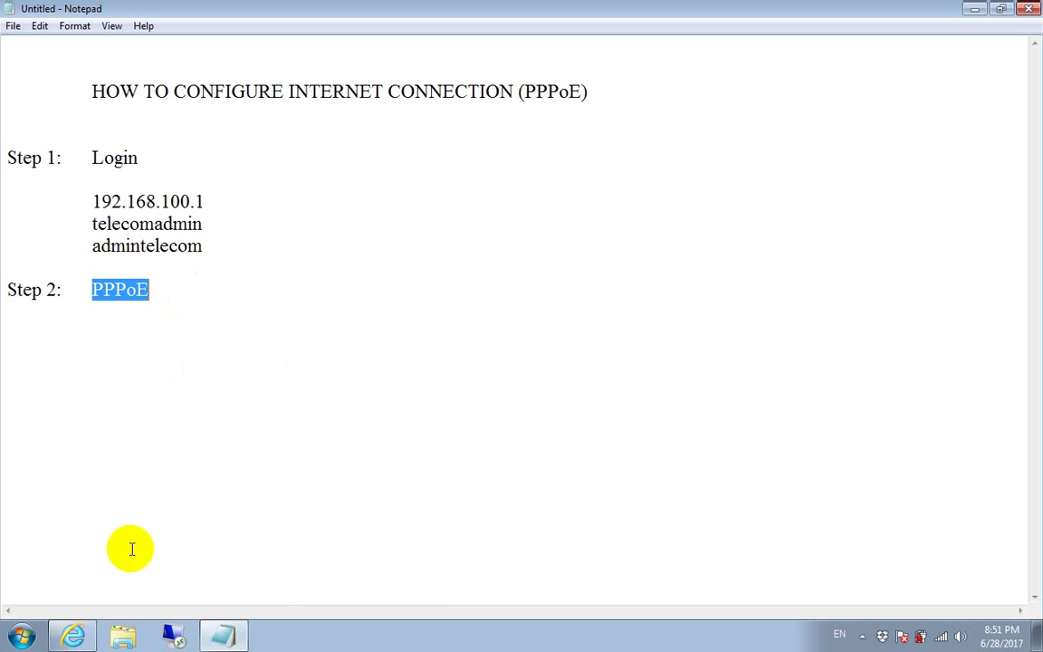
pyautogui.click(73, 636)
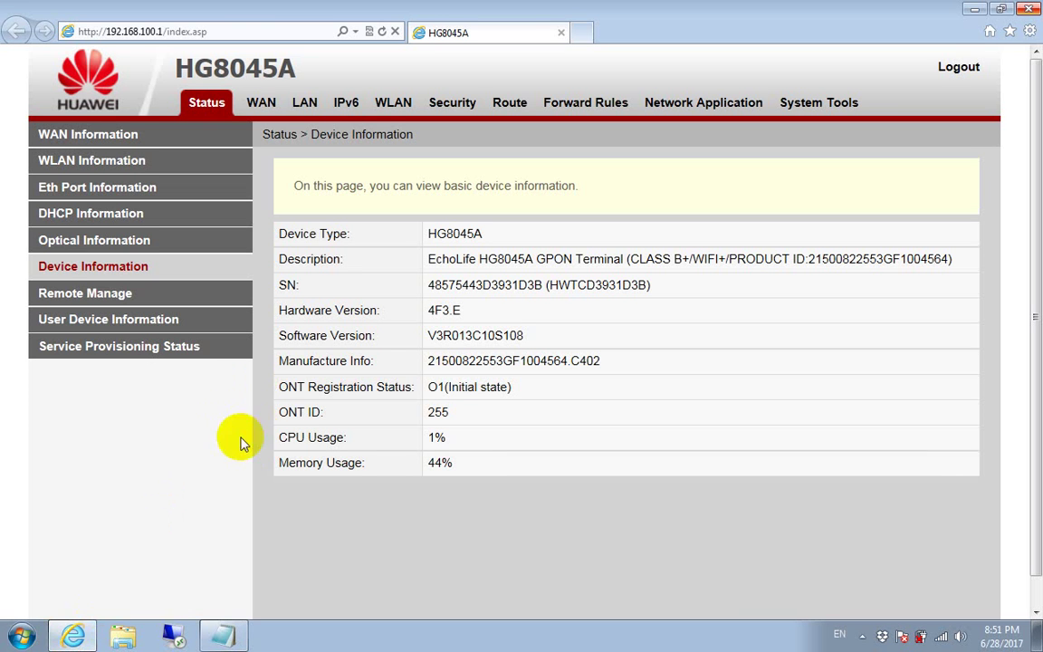
pyautogui.click(274, 105)
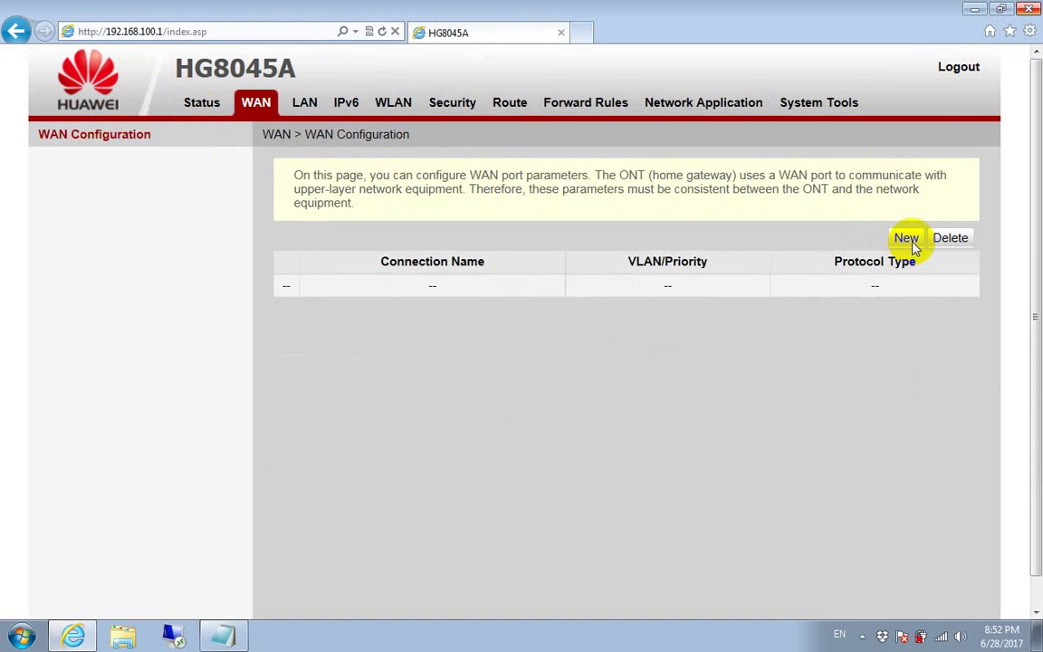
# - Add a new PPPoE WAN connection with INTERNET service, Route WAN mode and VLAN ID 11
pyautogui.click(782, 331)
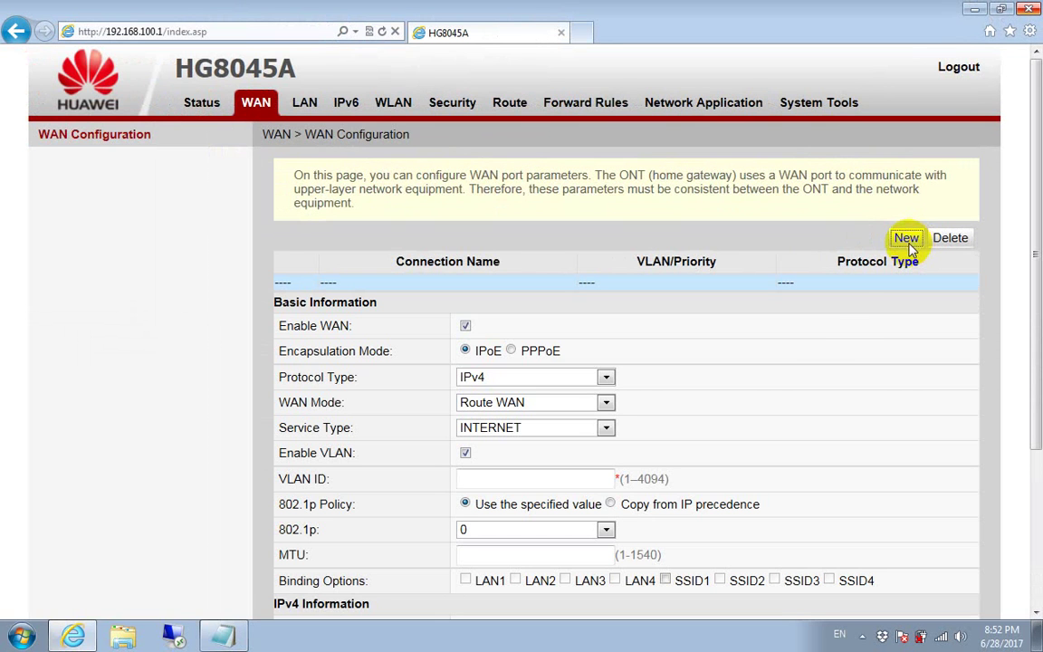
pyautogui.moveTo(1027, 290); pyautogui.dragTo(1035, 371)
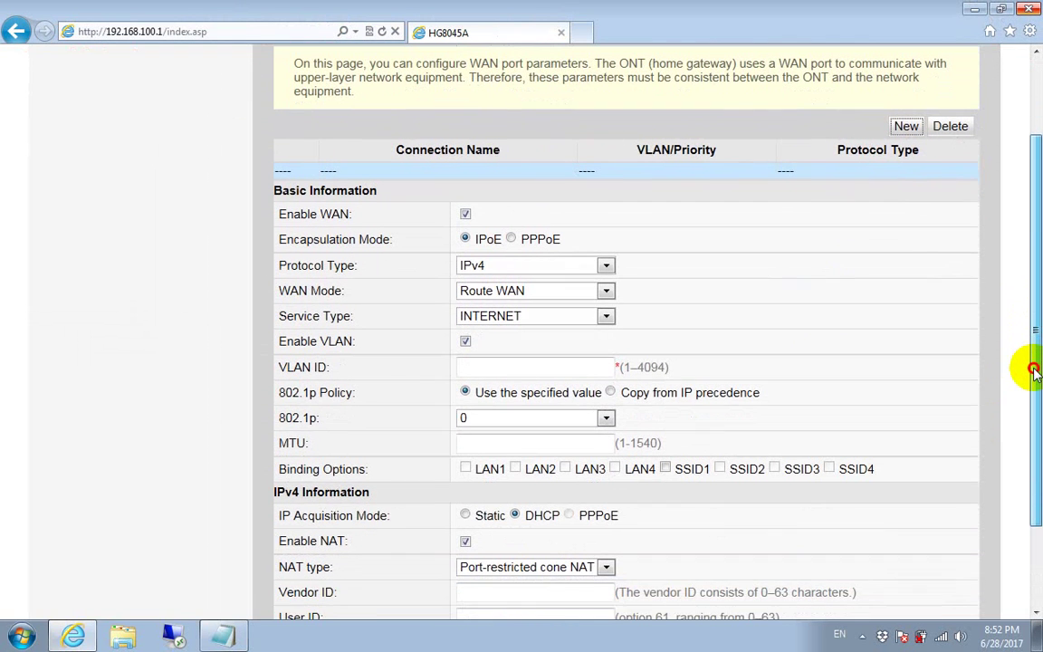
pyautogui.click(512, 232)
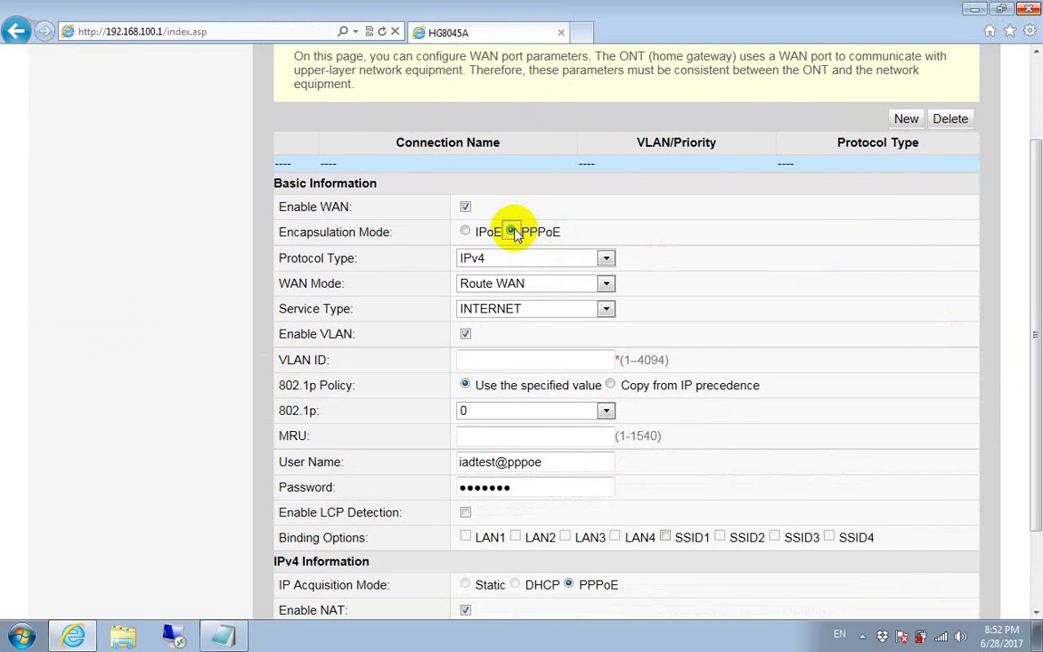
pyautogui.click(550, 309)
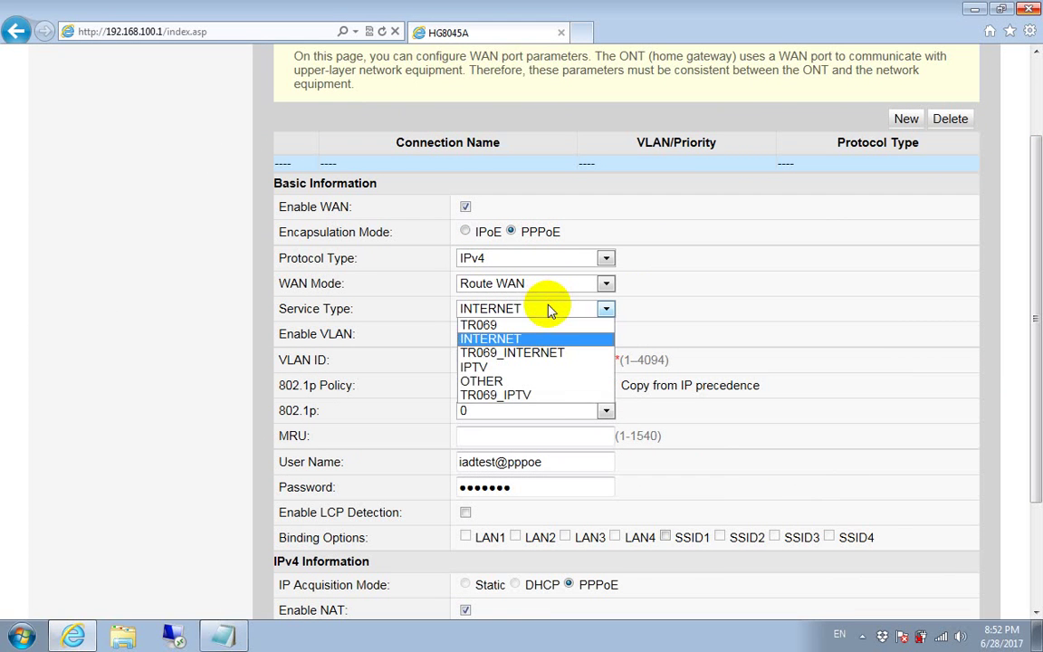
pyautogui.click(550, 309)
pyautogui.click(540, 283)
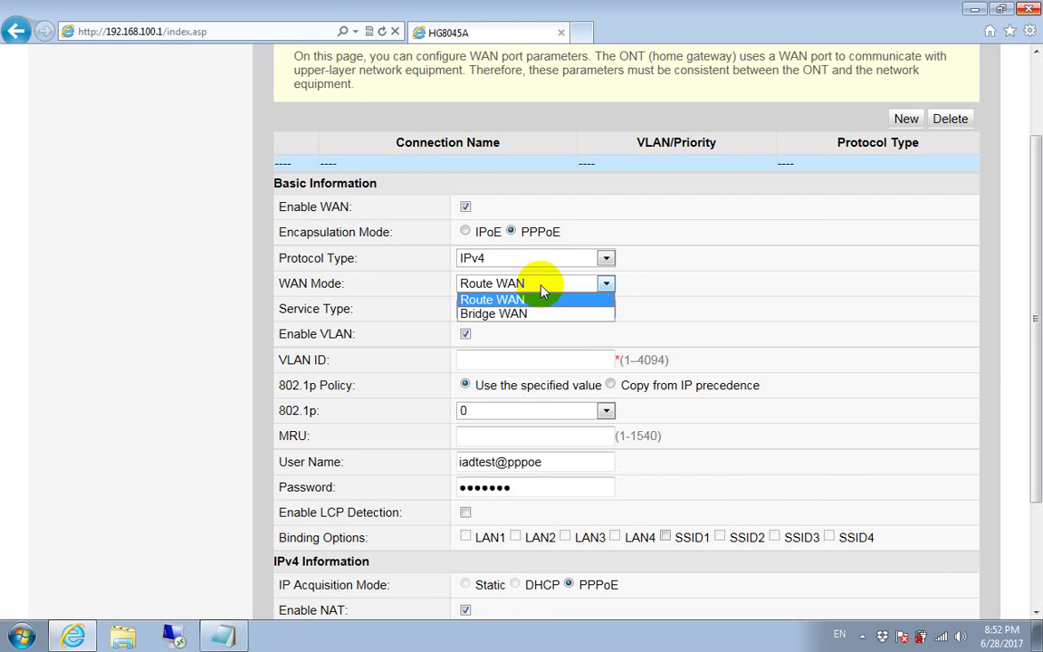
pyautogui.click(541, 285)
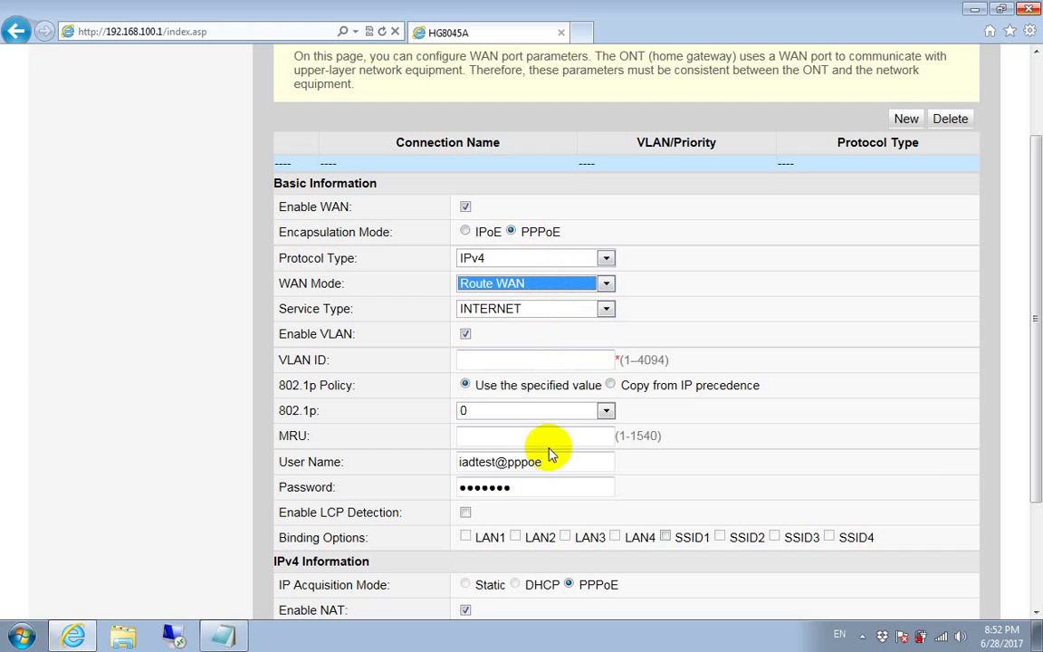
pyautogui.moveTo(558, 461); pyautogui.dragTo(435, 460)
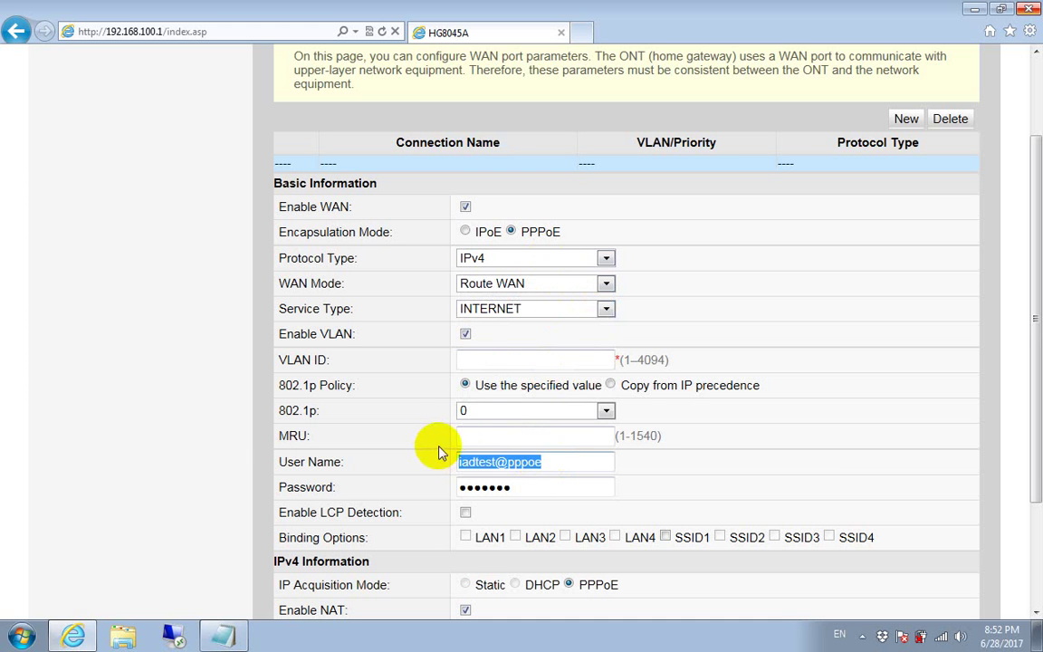
pyautogui.click(501, 359)
pyautogui.write('11')
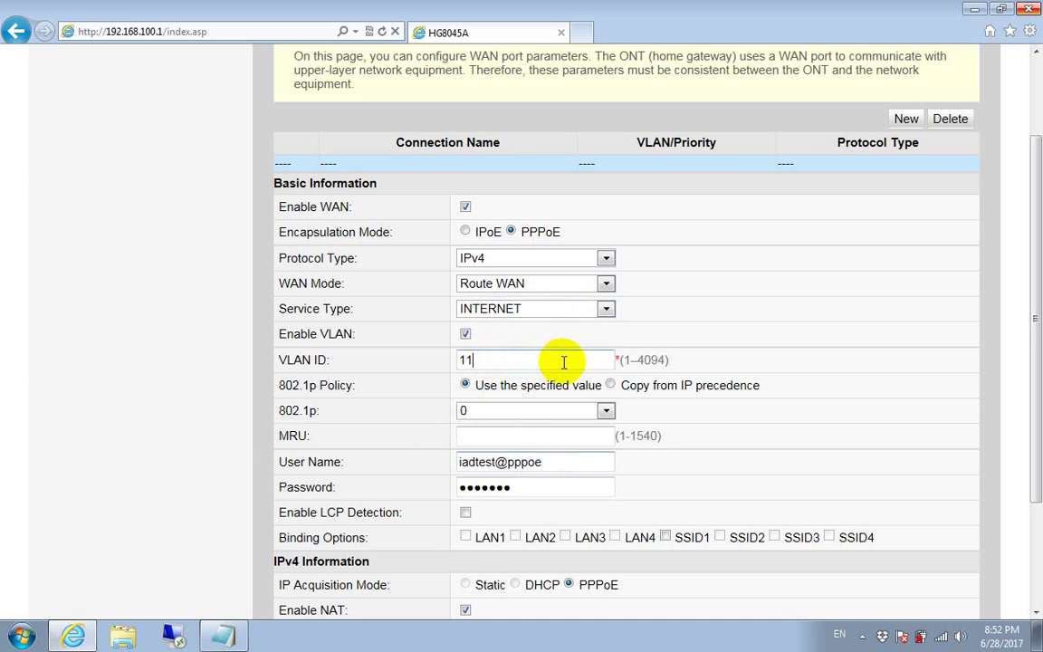
# - Replace the PPPoE user name and password with the new credentials and review them
pyautogui.moveTo(566, 457); pyautogui.dragTo(433, 463)
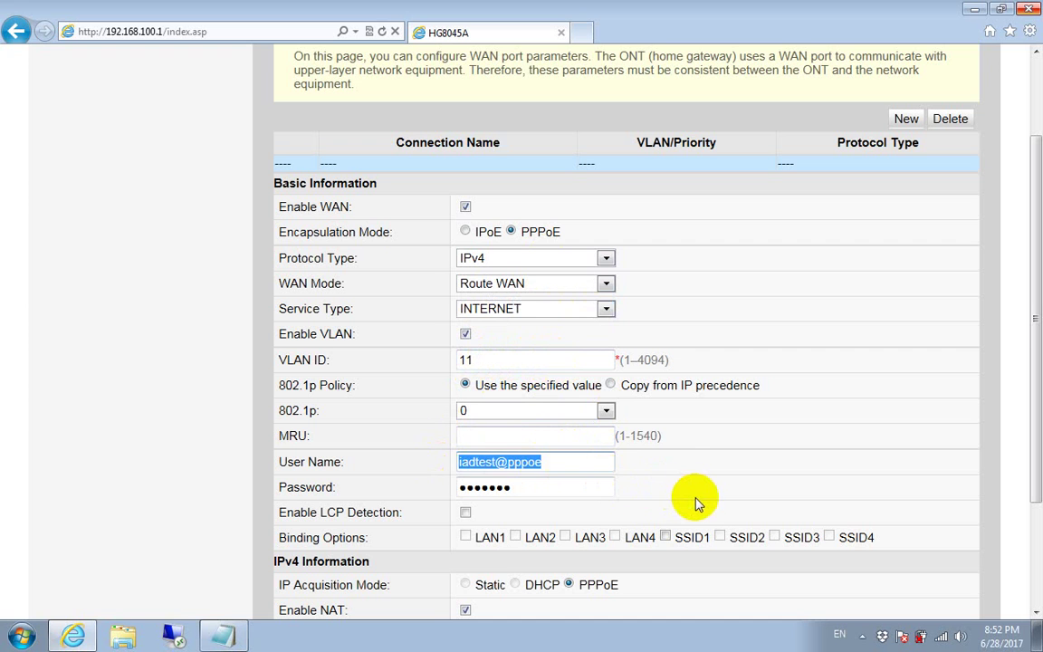
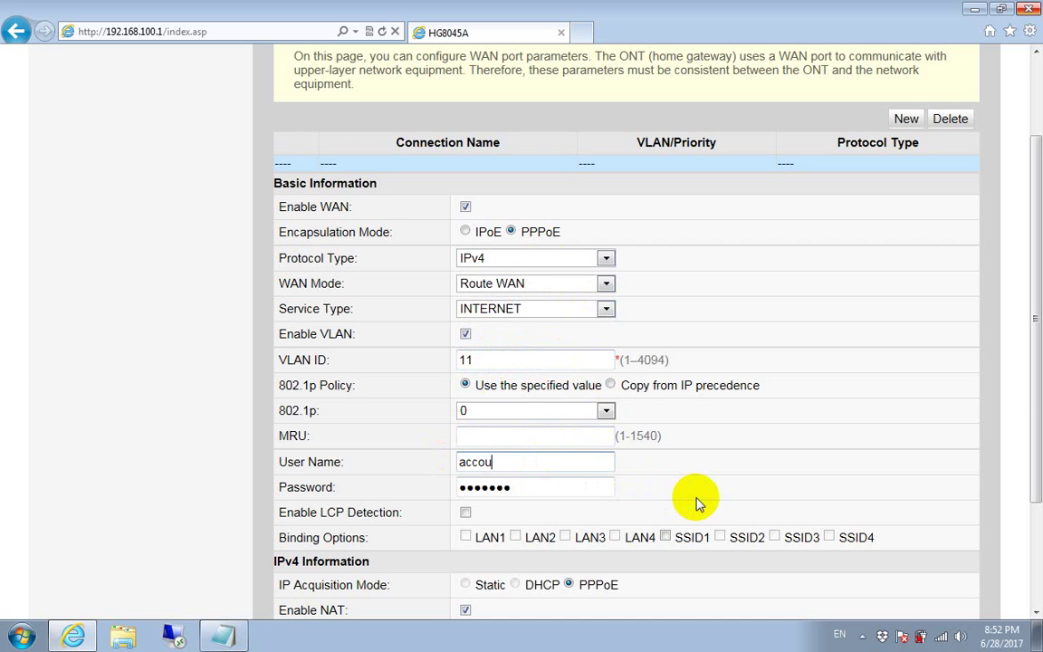
pyautogui.press('Tab')
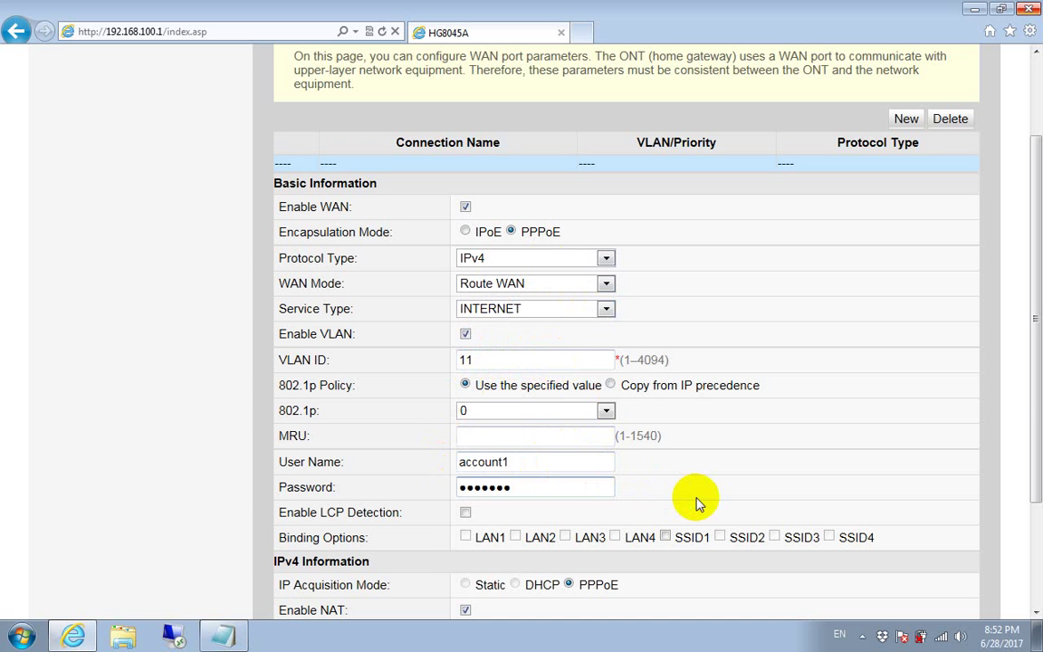
pyautogui.press('BackSpace')
pyautogui.moveTo(1033, 400)
pyautogui.mouseDown()
pyautogui.moveTo(1034, 501)
pyautogui.moveTo(1031, 436)
pyautogui.mouseUp()
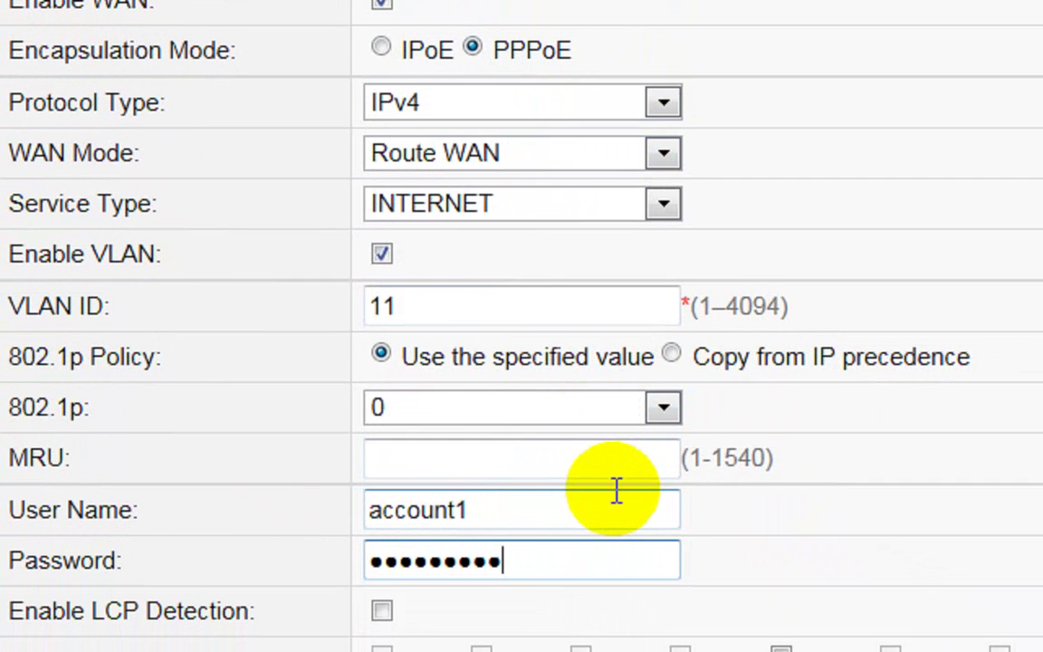
pyautogui.click(607, 498)
pyautogui.click(572, 307)
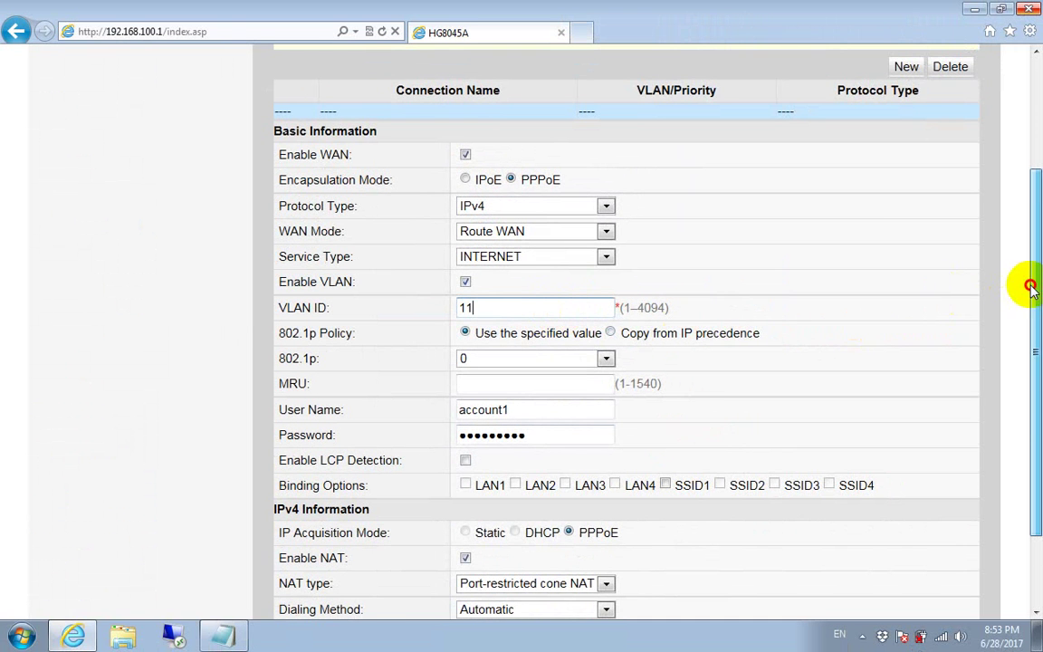
# - Apply the new INTERNET WAN connection on VLAN 11
pyautogui.moveTo(1033, 284); pyautogui.dragTo(1035, 417)
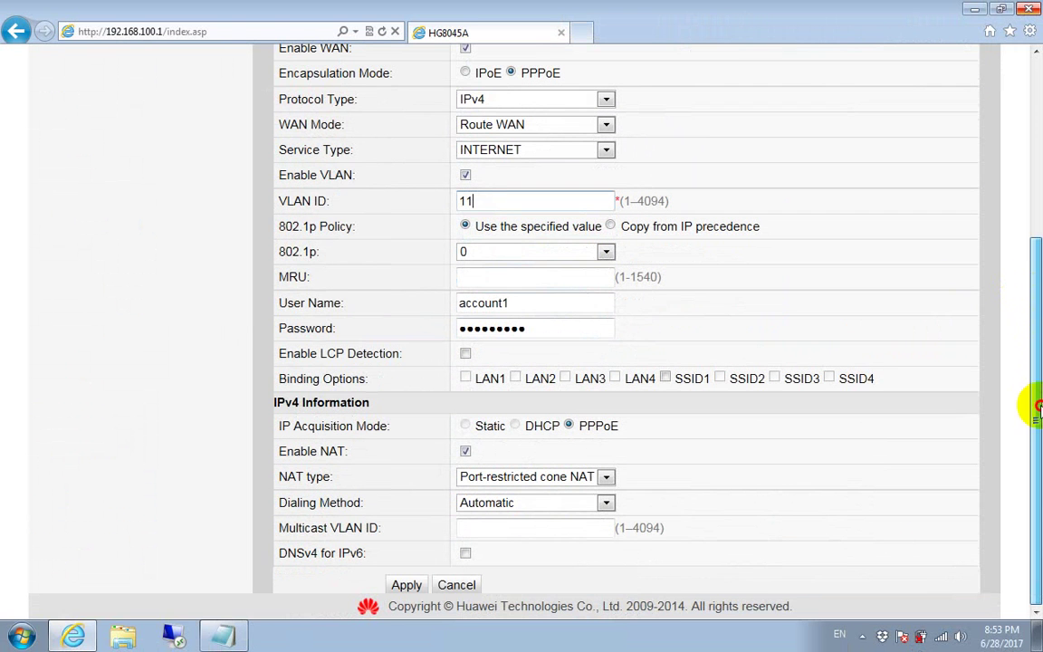
pyautogui.click(407, 586)
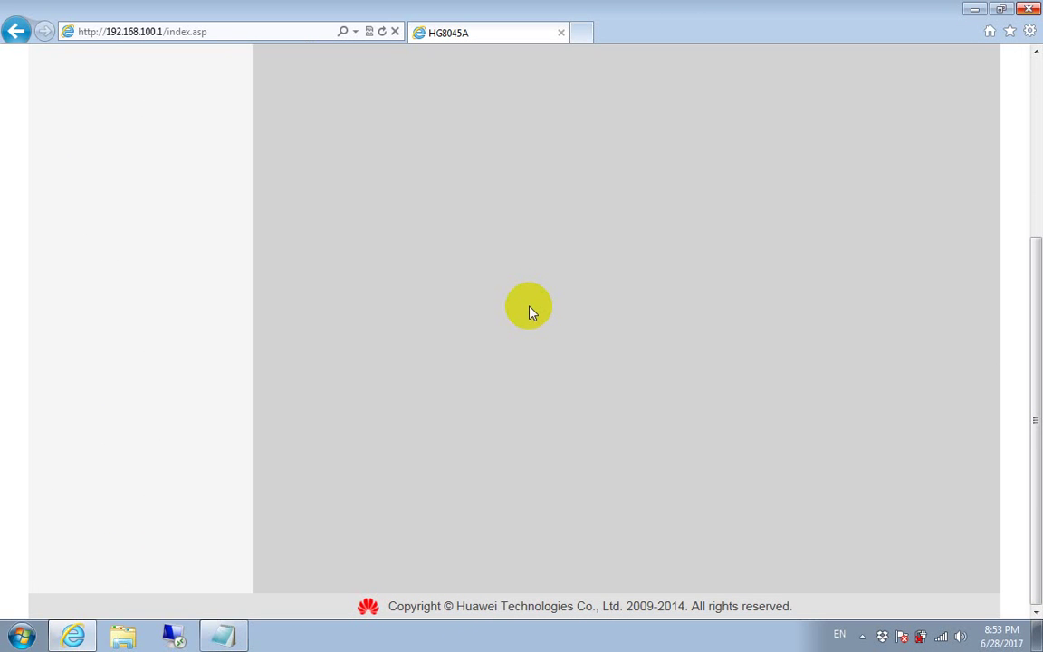
# - Review the new 1_INTERNET_R_VID_11 connection on VLAN 11, then go to System Tools
pyautogui.moveTo(1039, 305); pyautogui.dragTo(1034, 55)
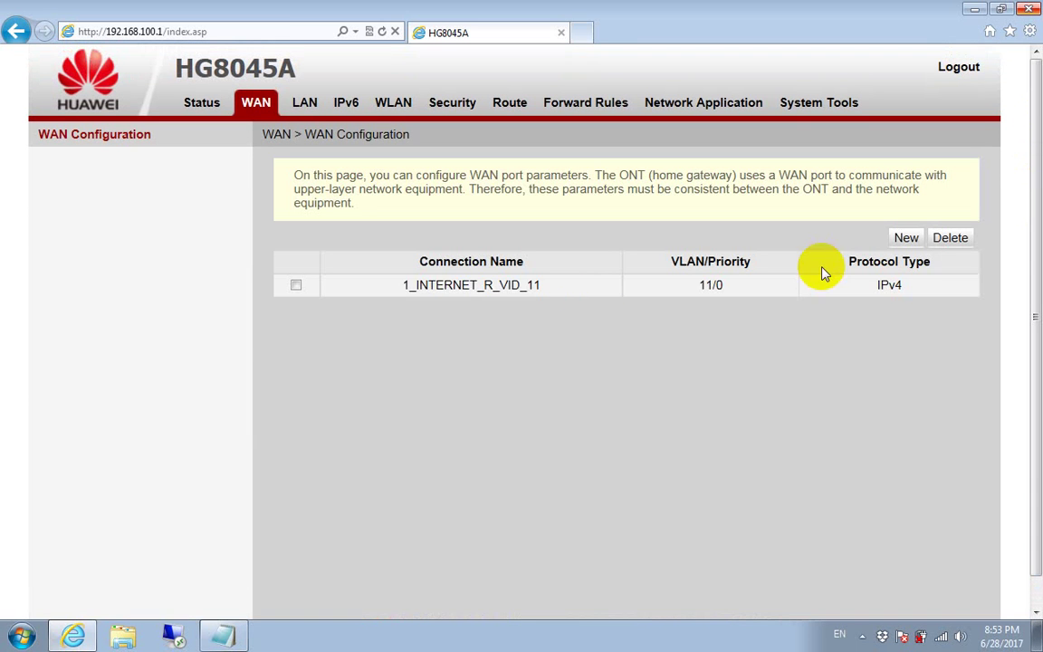
pyautogui.moveTo(401, 287); pyautogui.dragTo(895, 287)
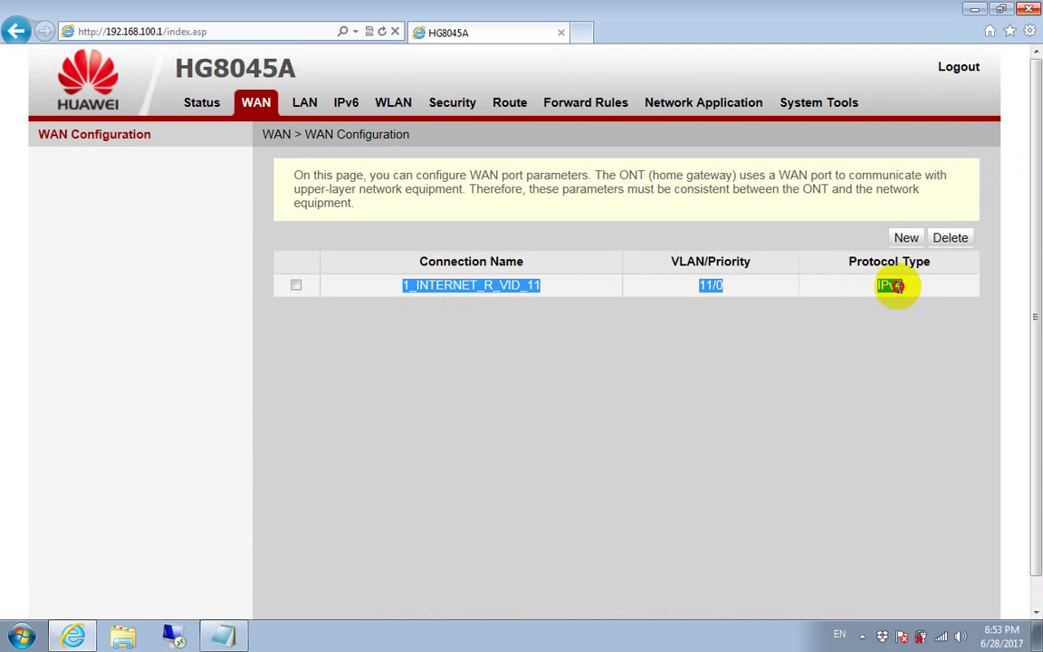
pyautogui.click(896, 286)
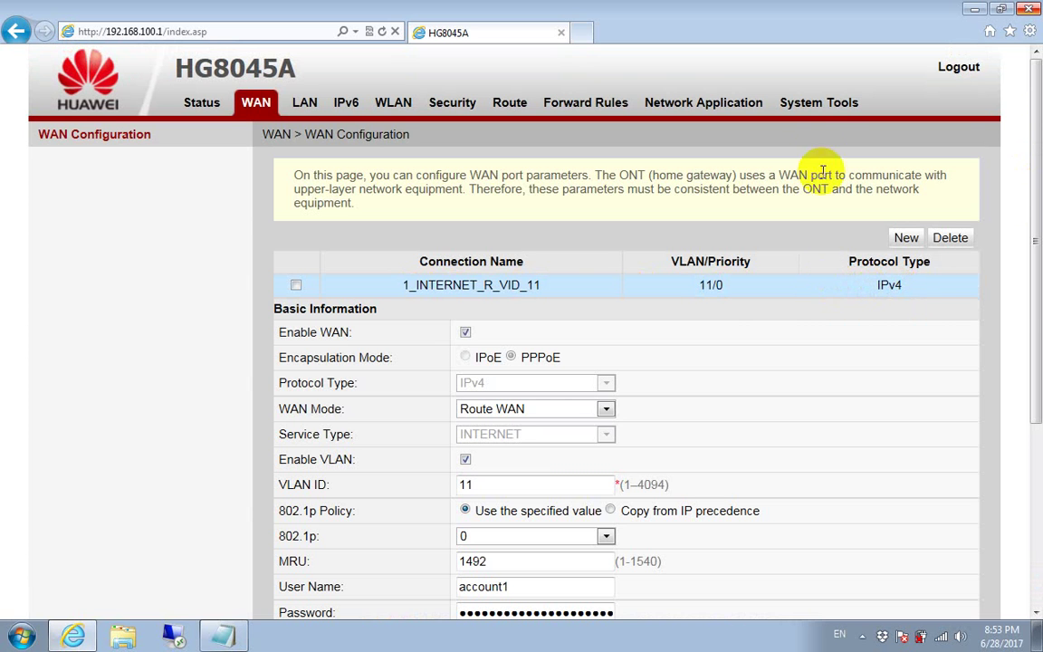
pyautogui.click(826, 112)
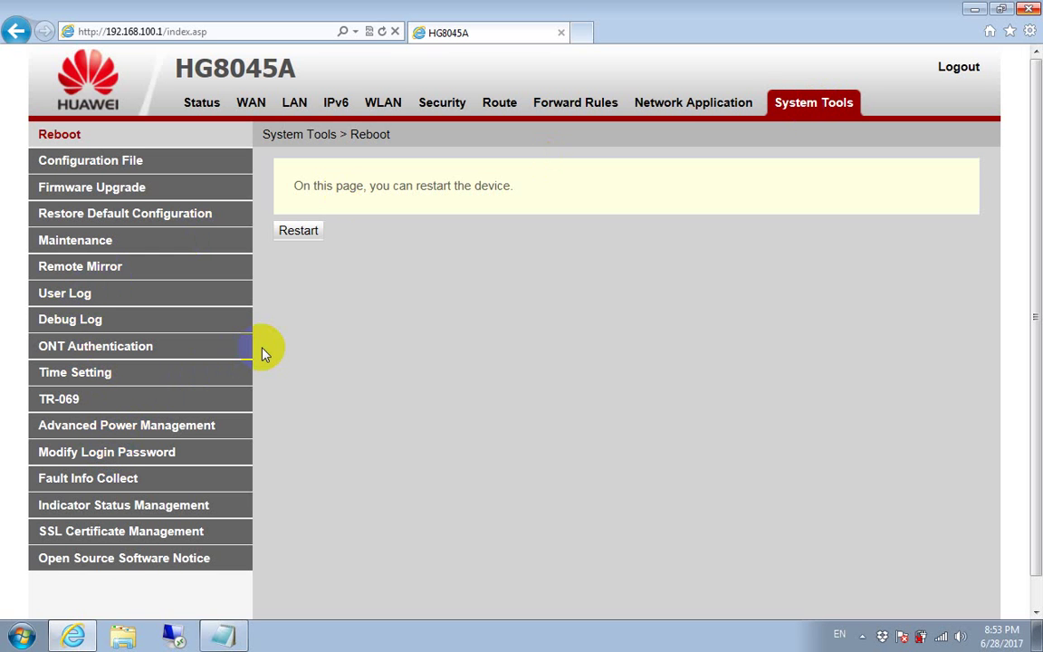
# - Navigate through Network Application back to System Tools and open ONT Authentication
pyautogui.click(675, 106)
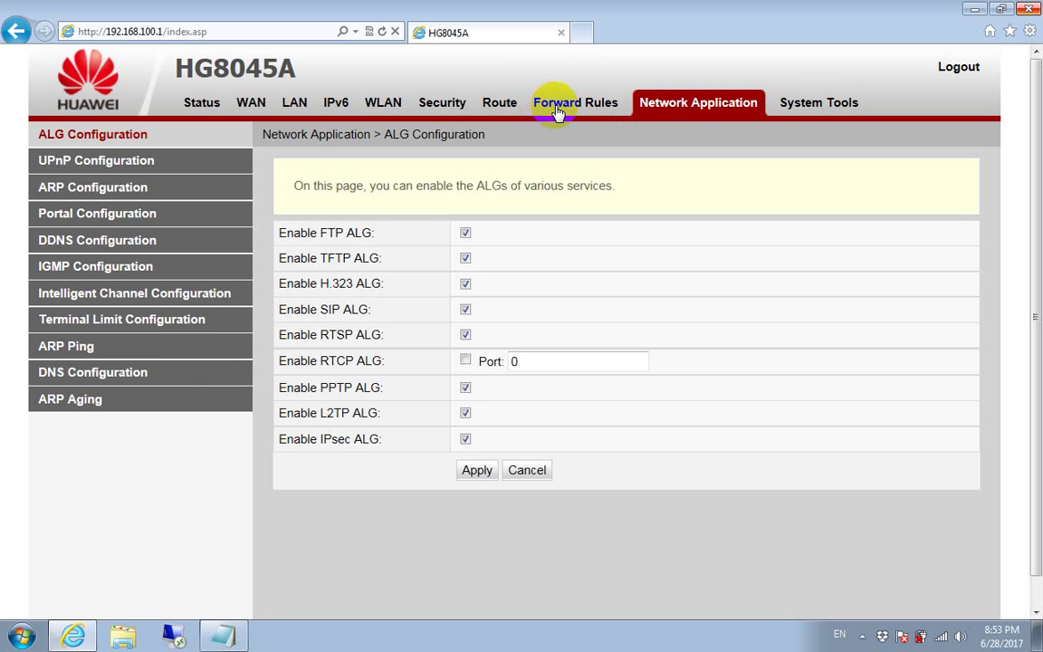
pyautogui.click(785, 106)
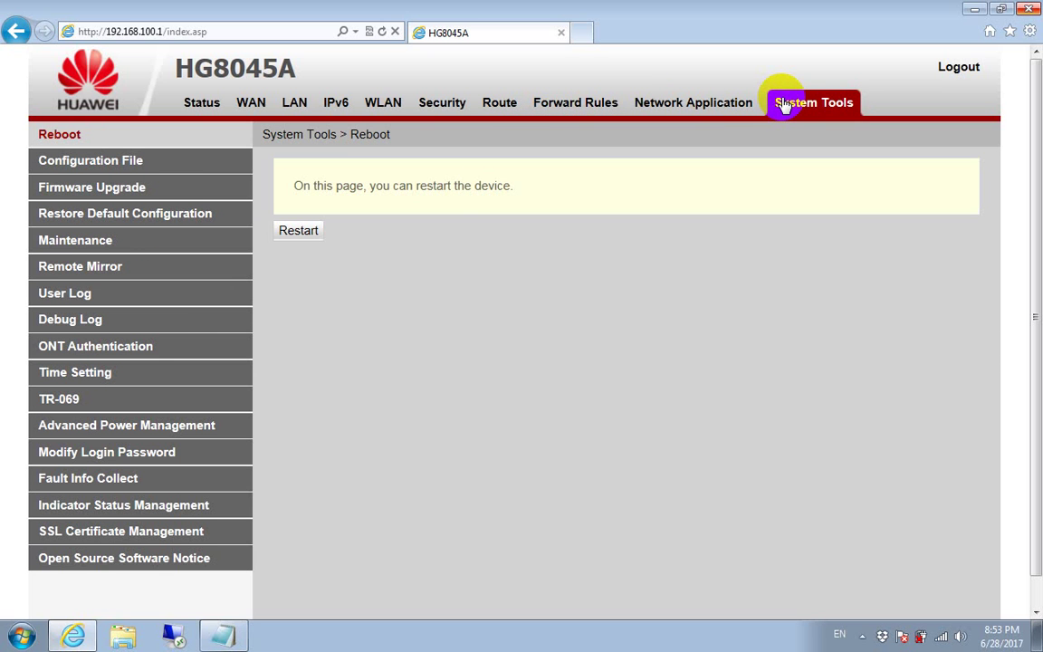
pyautogui.click(132, 345)
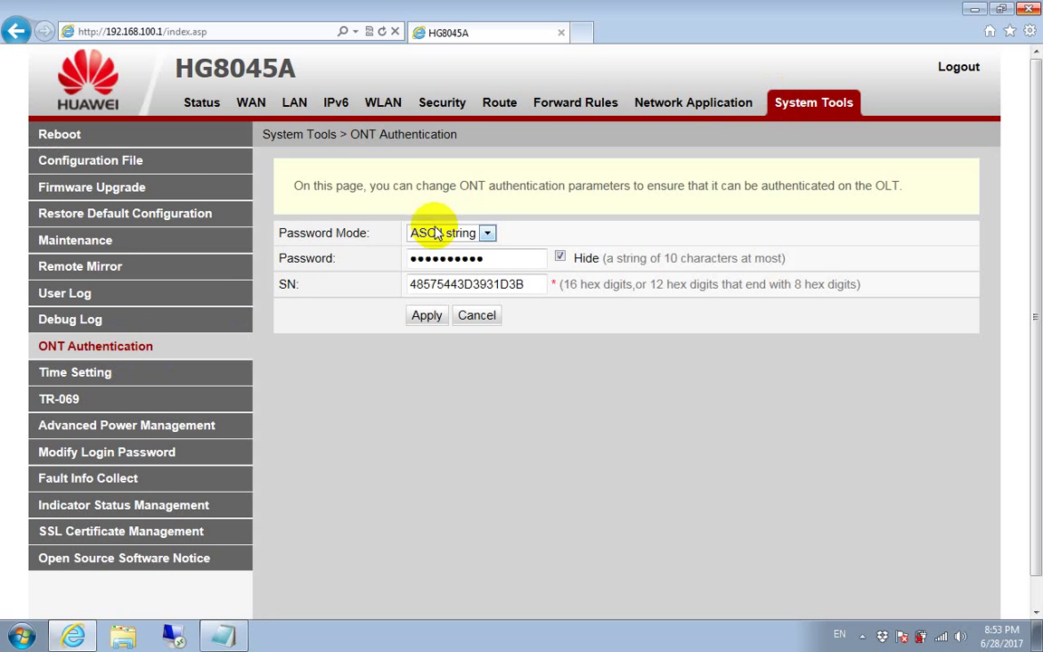
# - Reveal the ONT password, keep ASCII string mode, and enter a new password
pyautogui.click(560, 257)
pyautogui.click(487, 233)
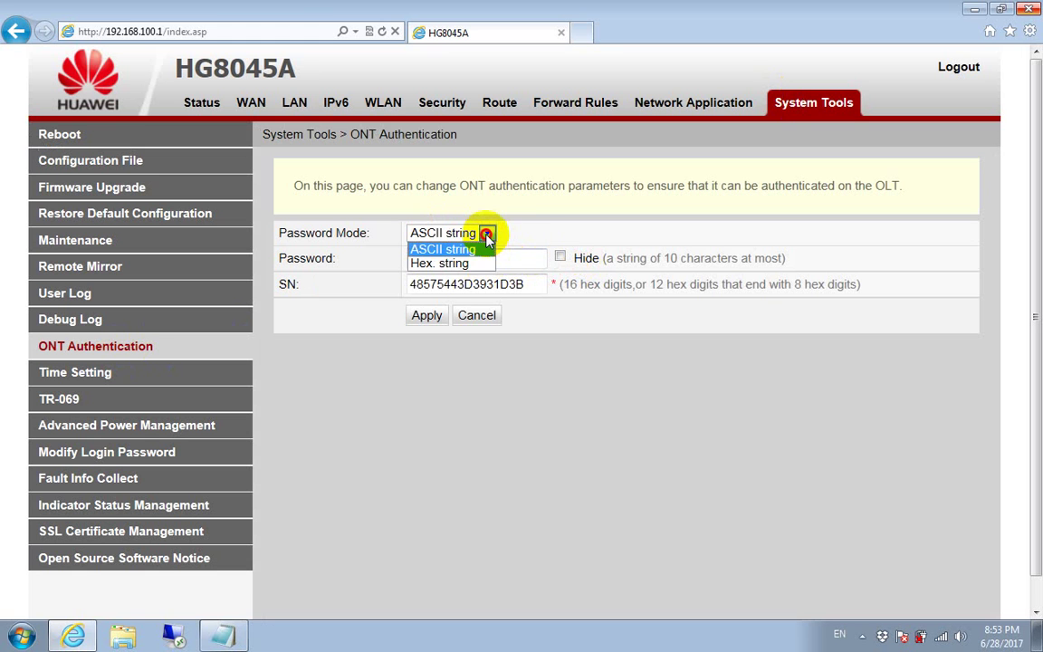
pyautogui.click(484, 246)
pyautogui.moveTo(484, 263); pyautogui.dragTo(391, 258)
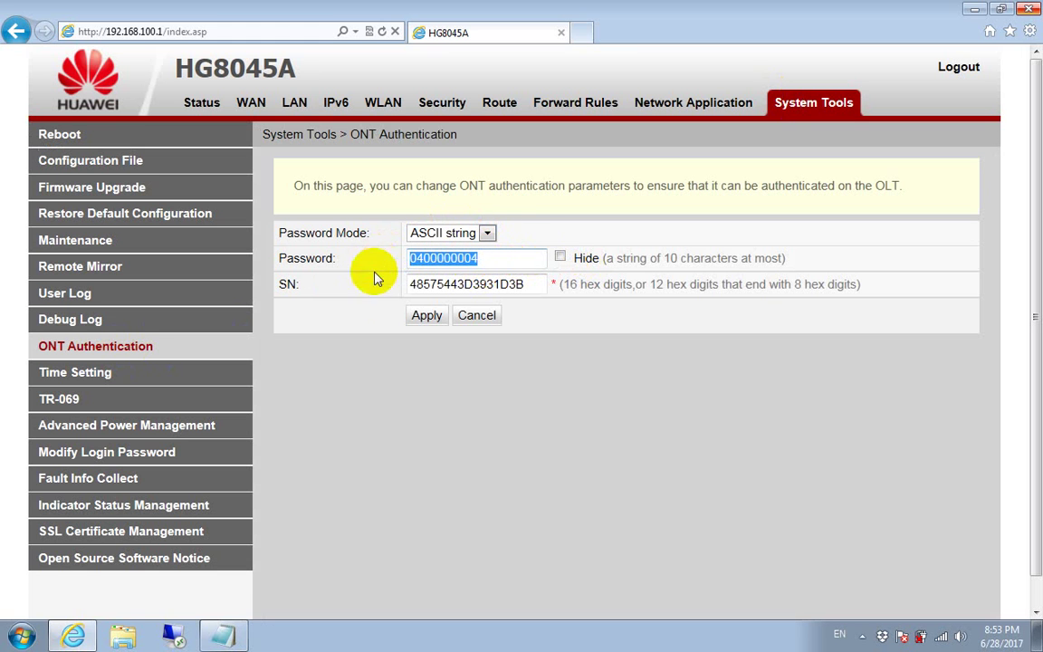
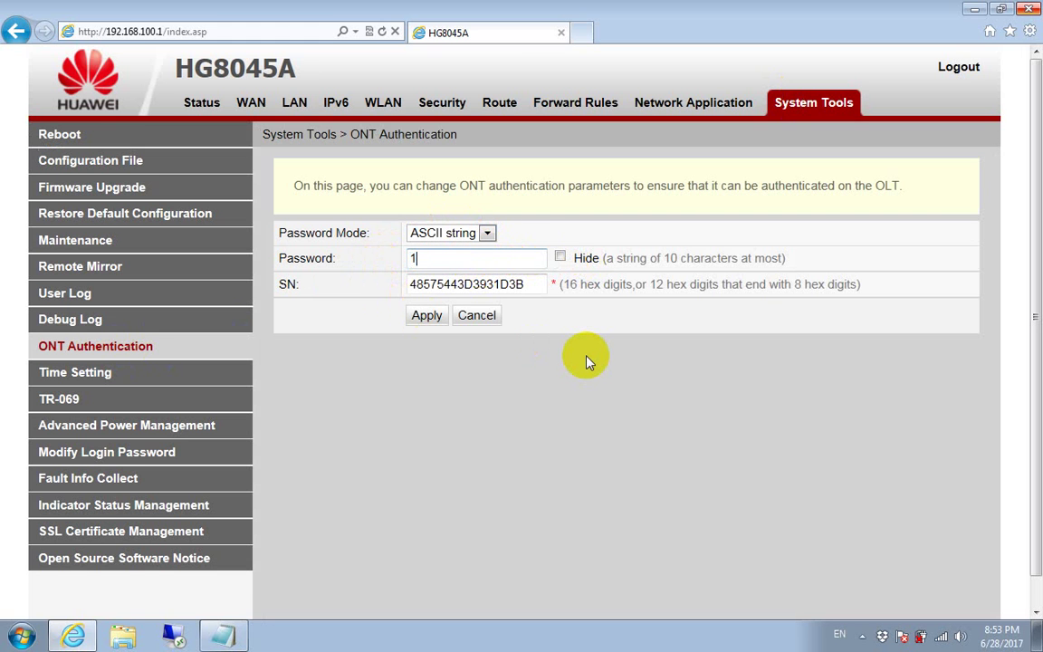
# - Apply the new ONT password and start a new line under Step 2 in Notepad
pyautogui.moveTo(507, 260); pyautogui.dragTo(415, 258)
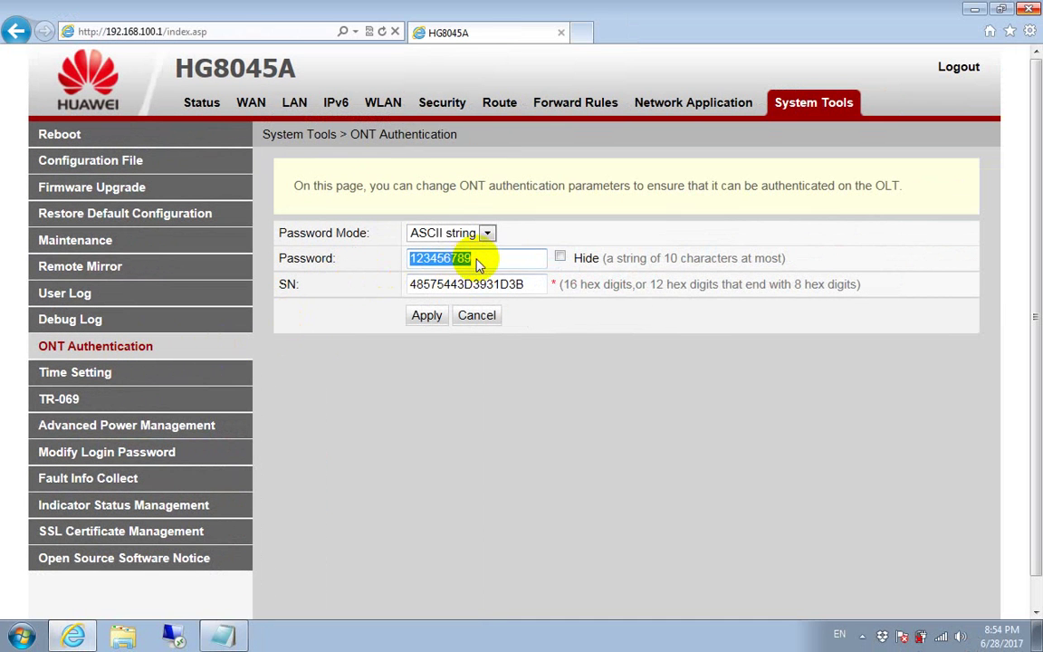
pyautogui.click(508, 258)
pyautogui.moveTo(508, 258); pyautogui.dragTo(392, 258)
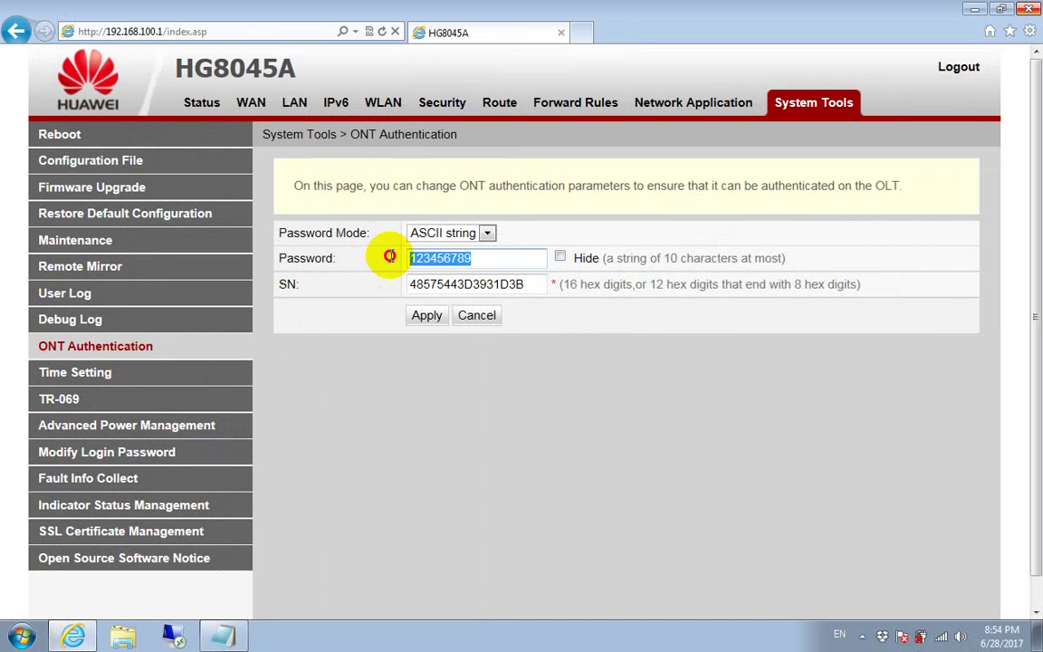
pyautogui.click(431, 316)
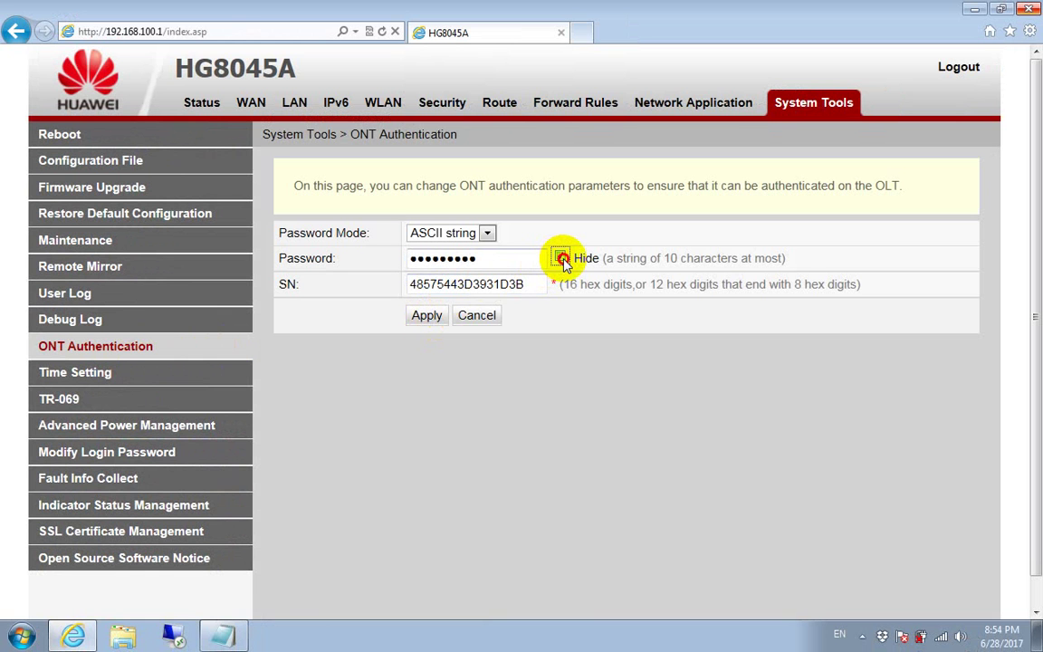
pyautogui.click(241, 633)
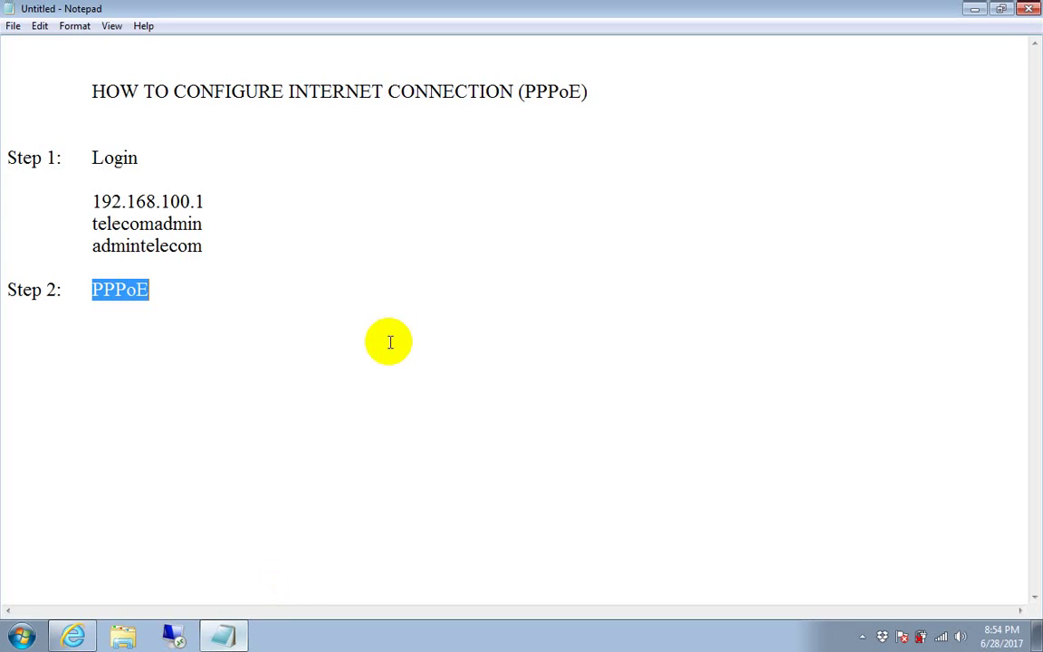
pyautogui.click(269, 291)
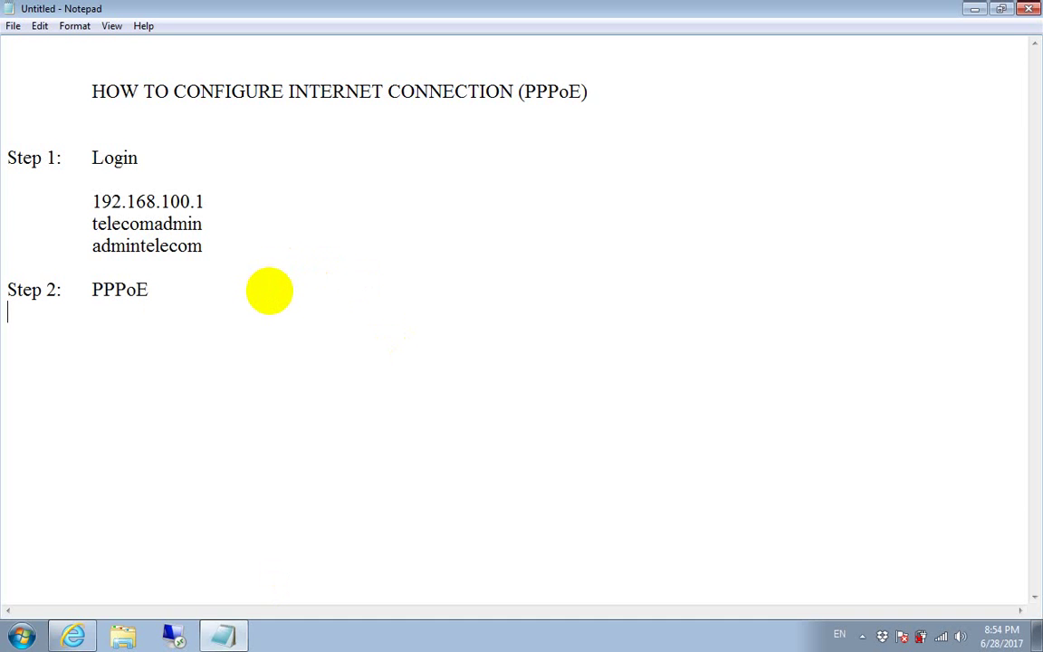